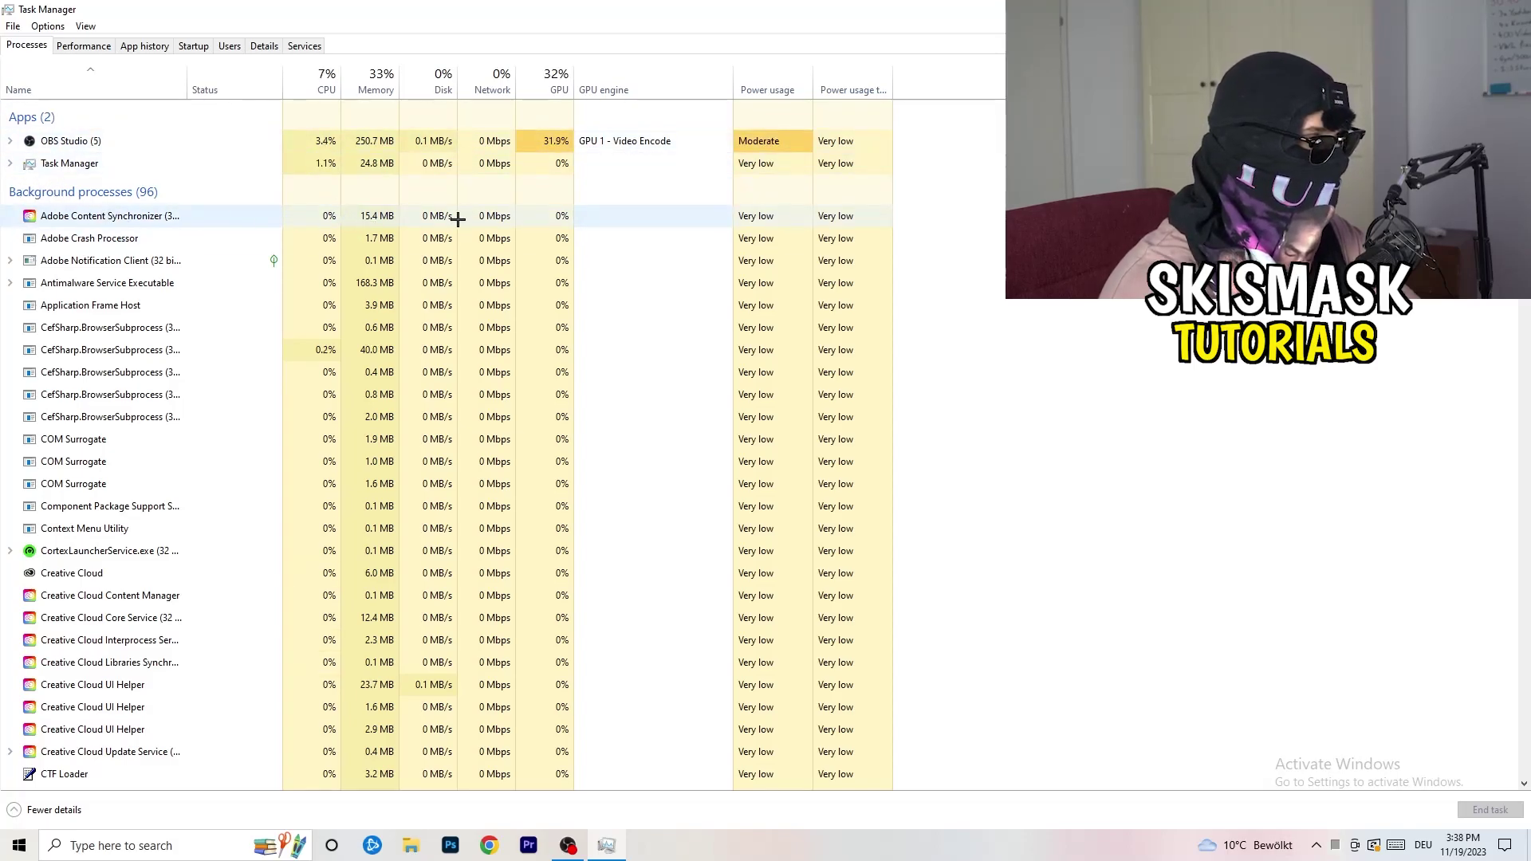
- Try to end the Antimalware Service Executable background process
right_click(357, 284)
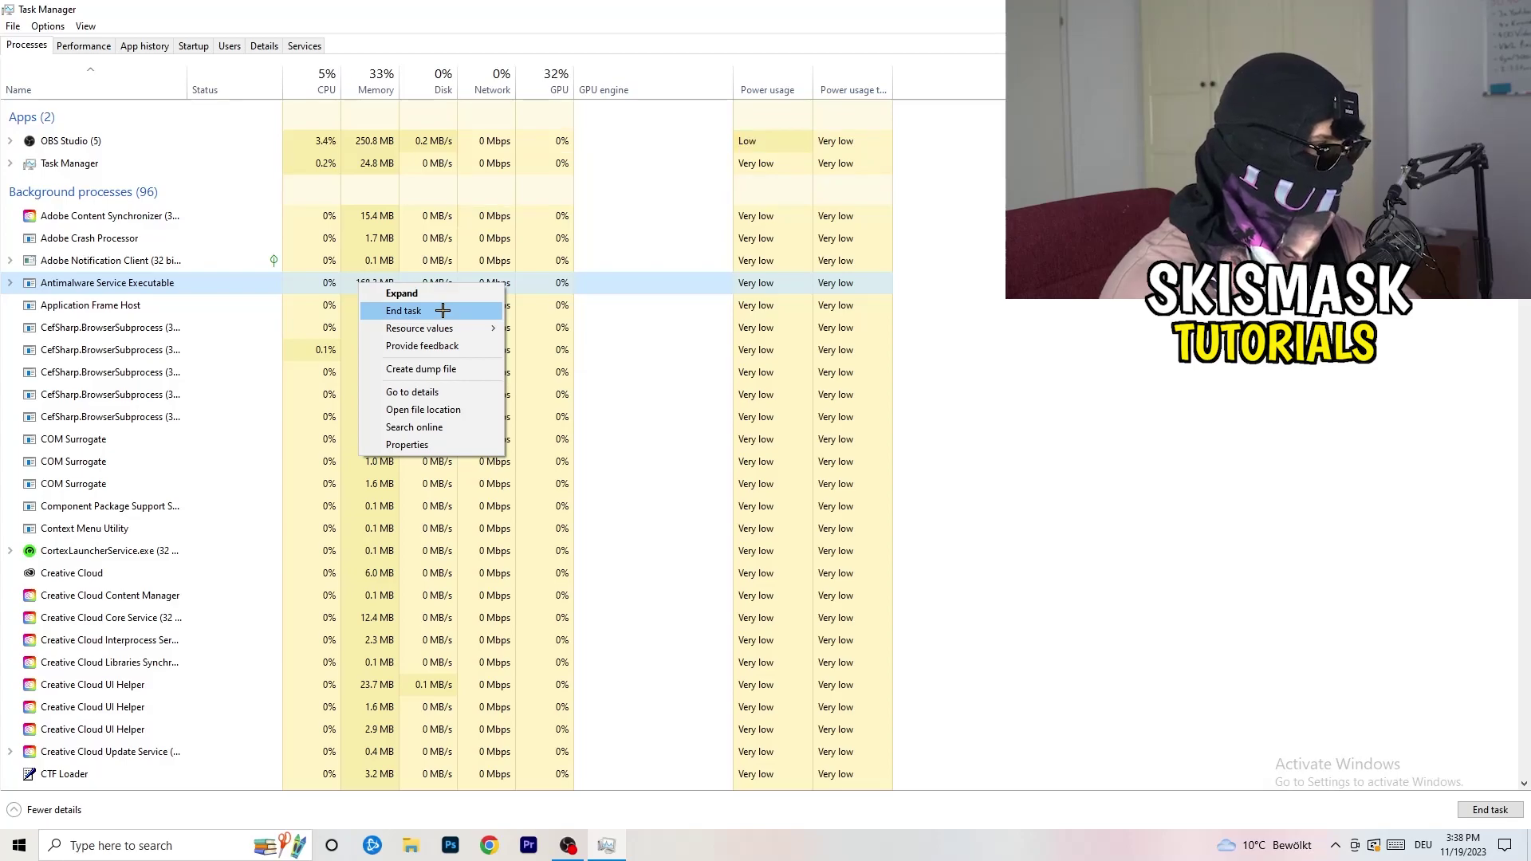
click(442, 310)
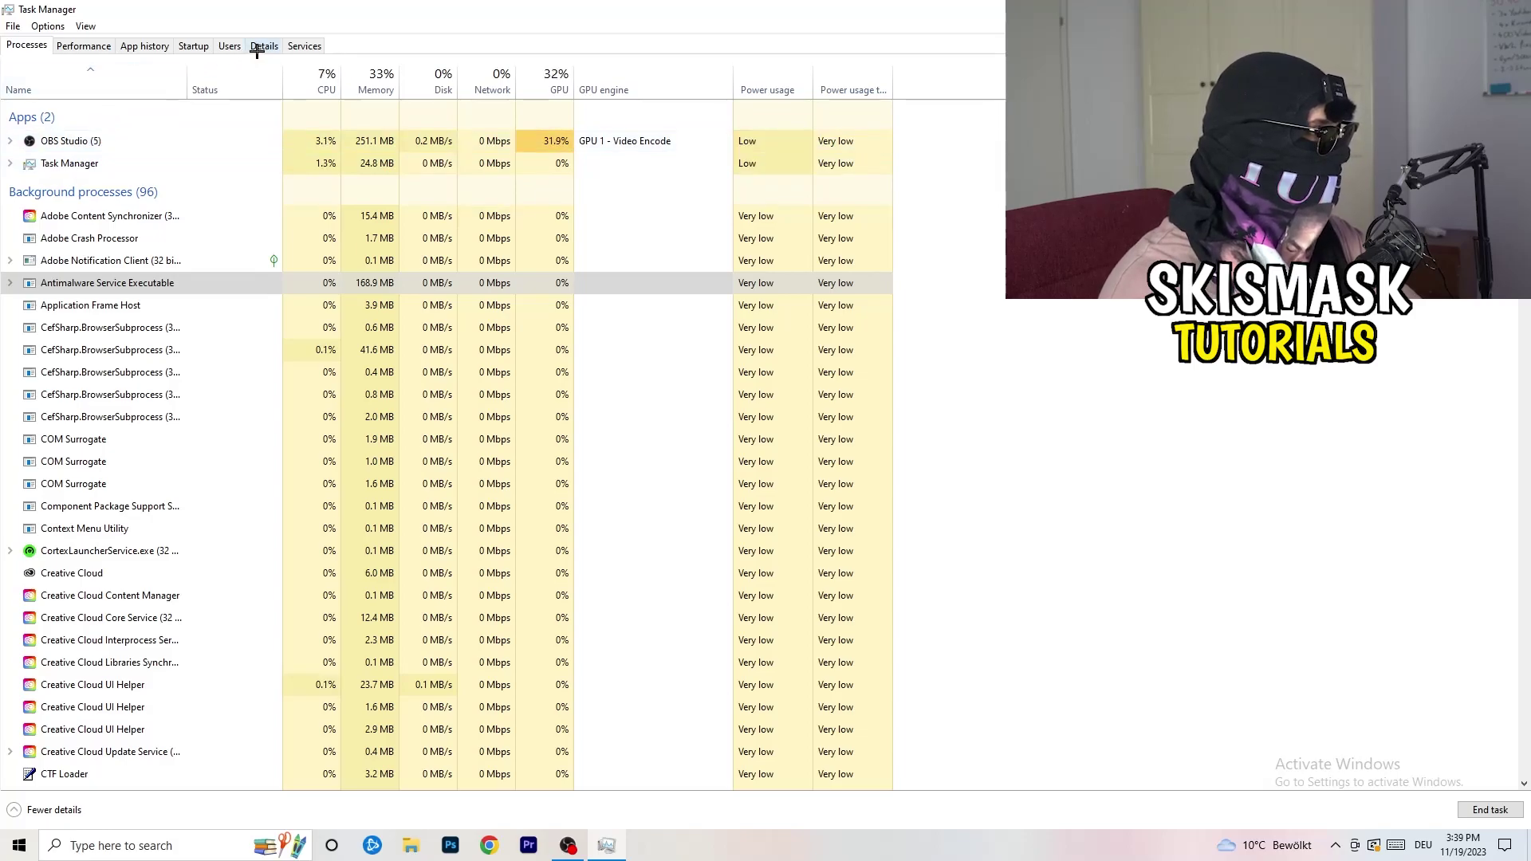
- Examine the startup apps and the available actions for Dropbox, EA and File Association Helper
click(194, 46)
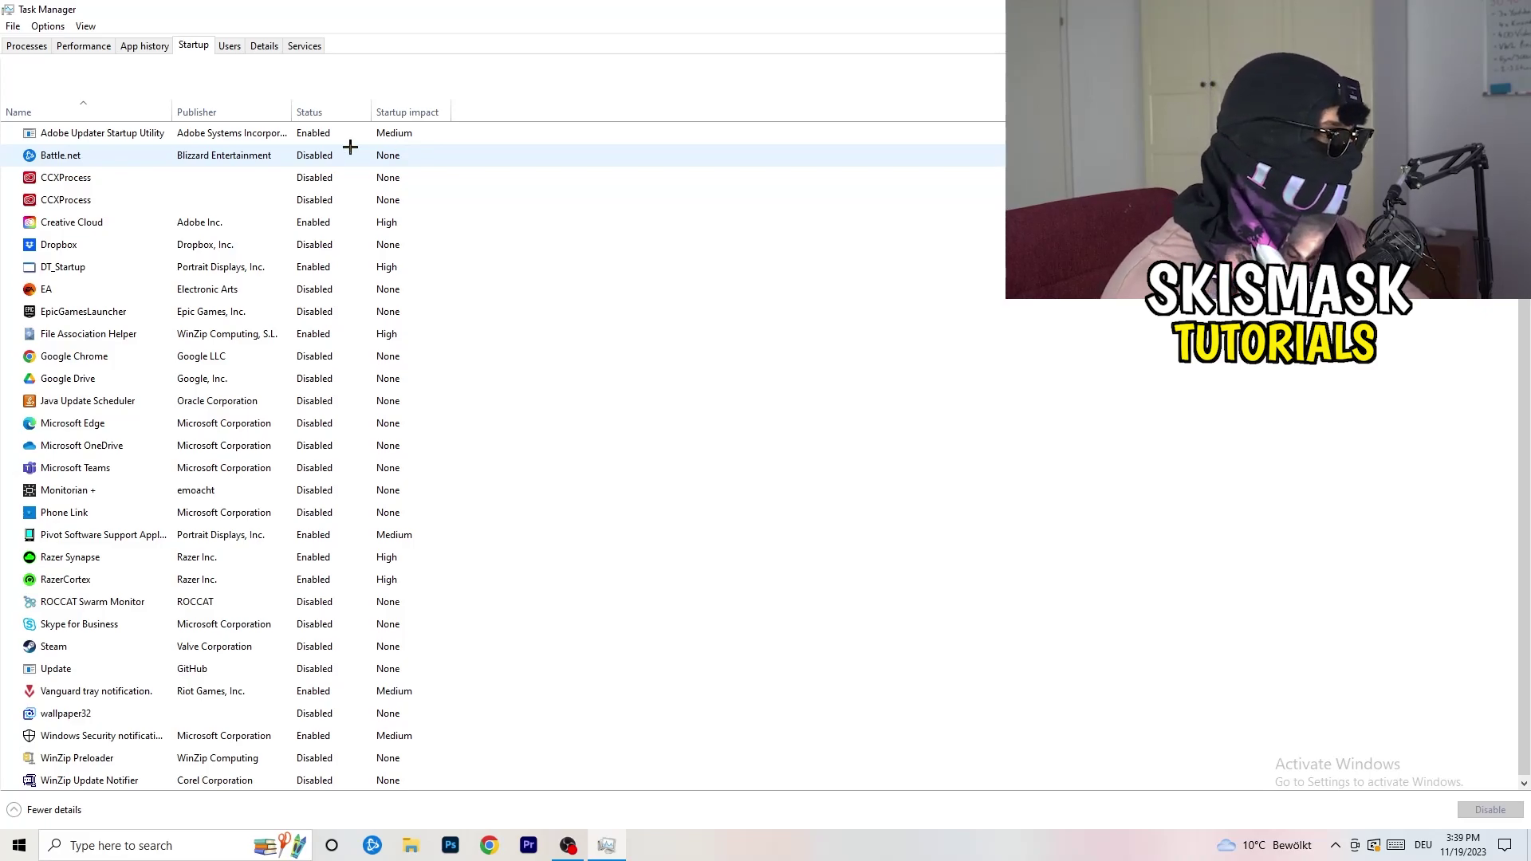
right_click(320, 242)
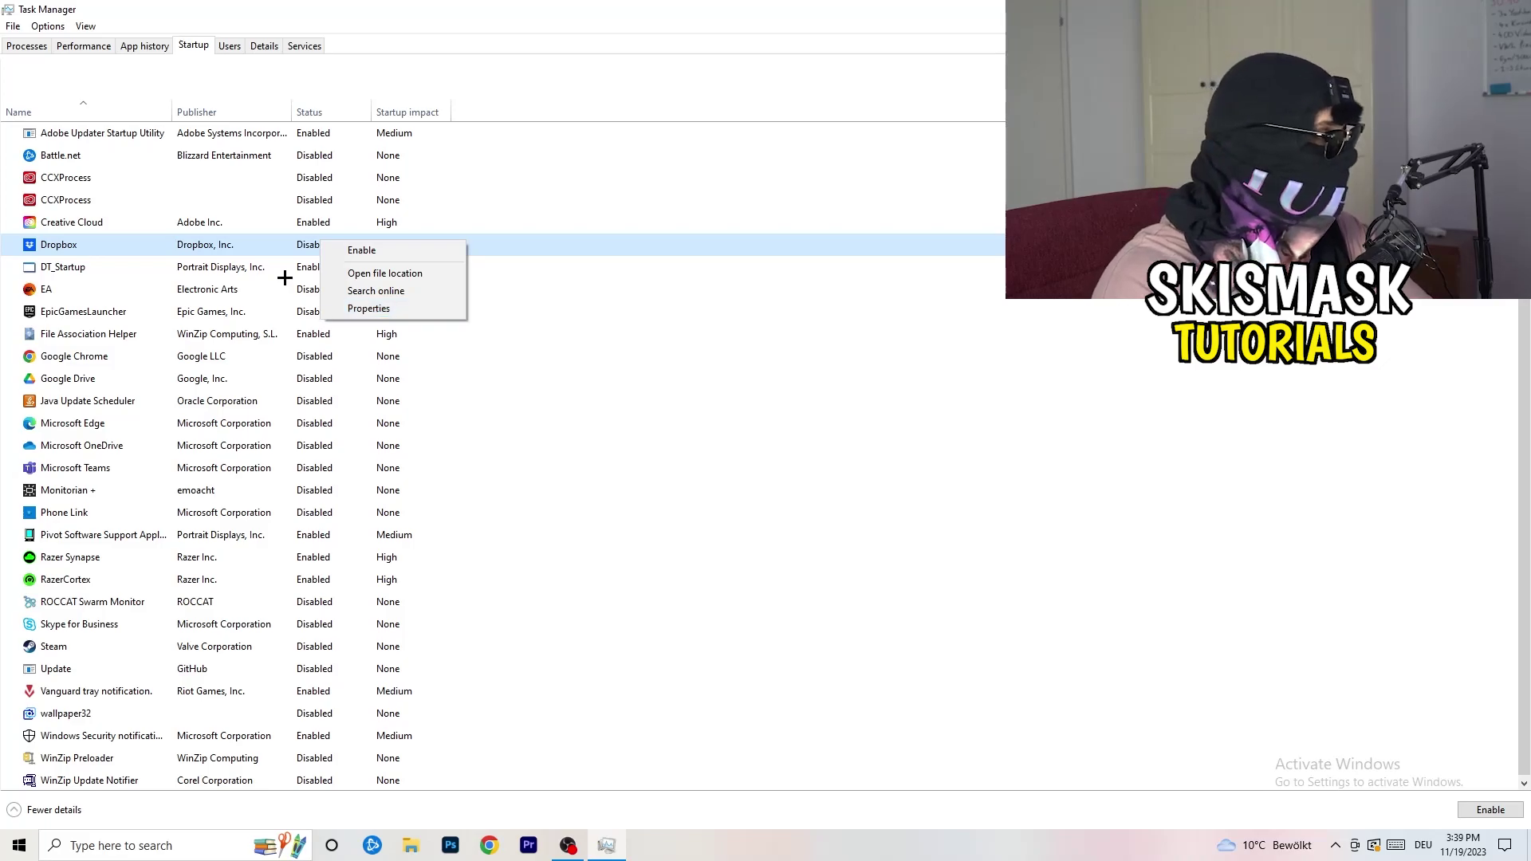
right_click(154, 294)
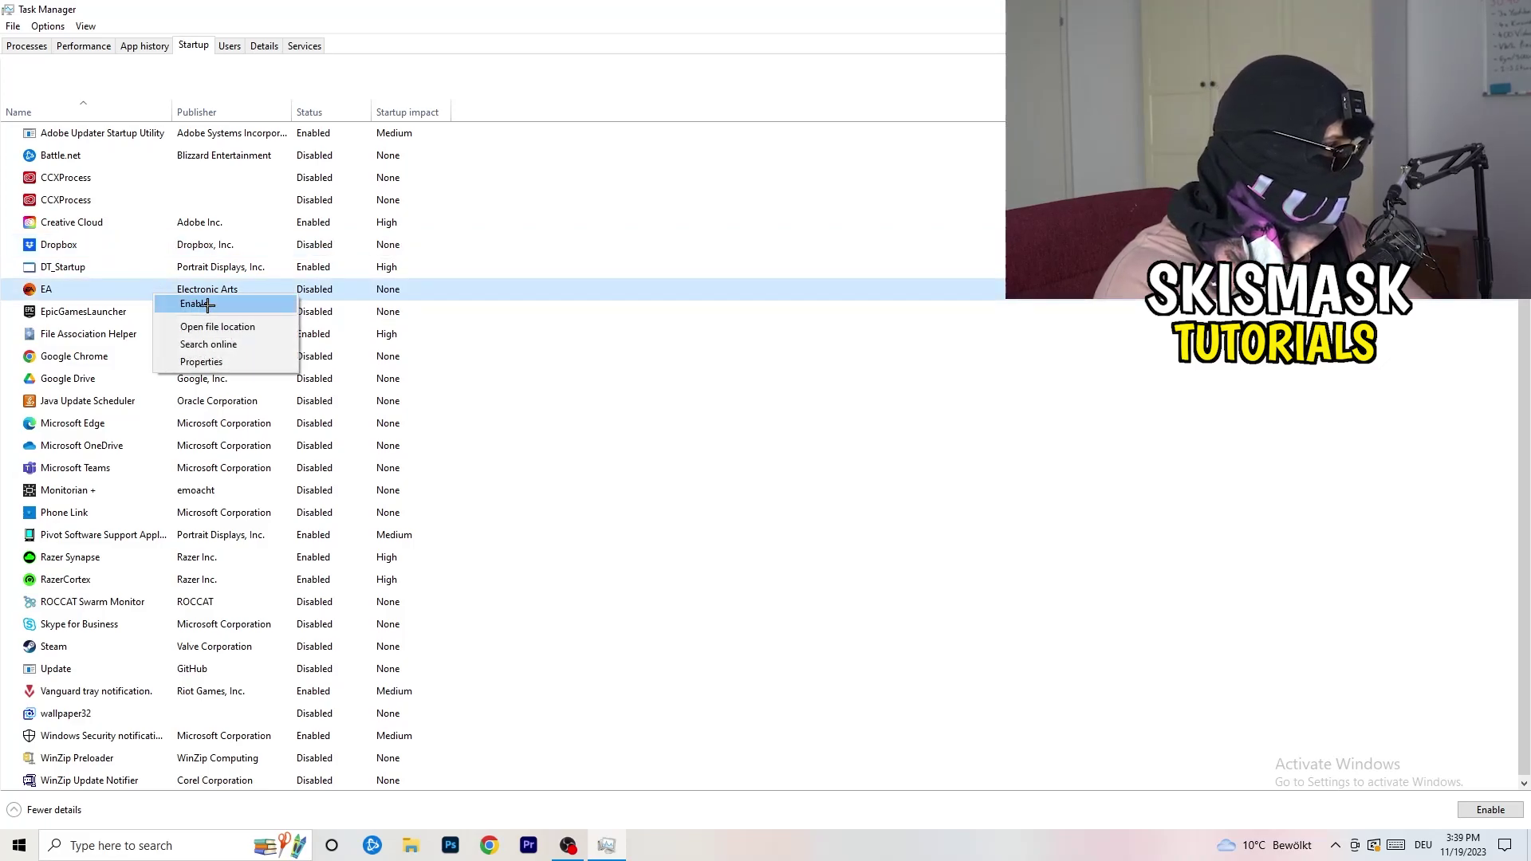
click(1020, 418)
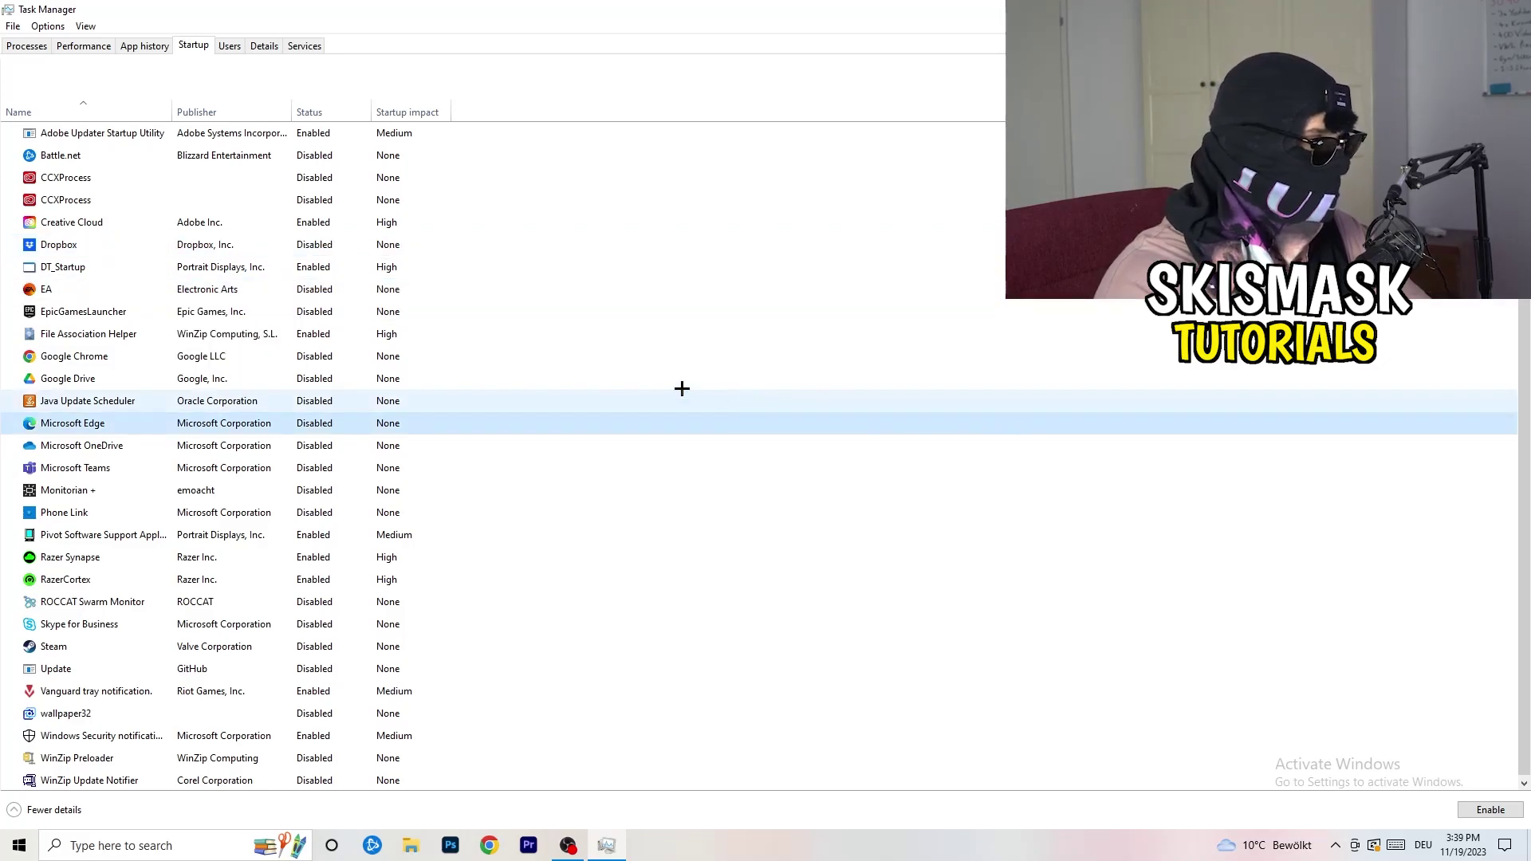
right_click(316, 340)
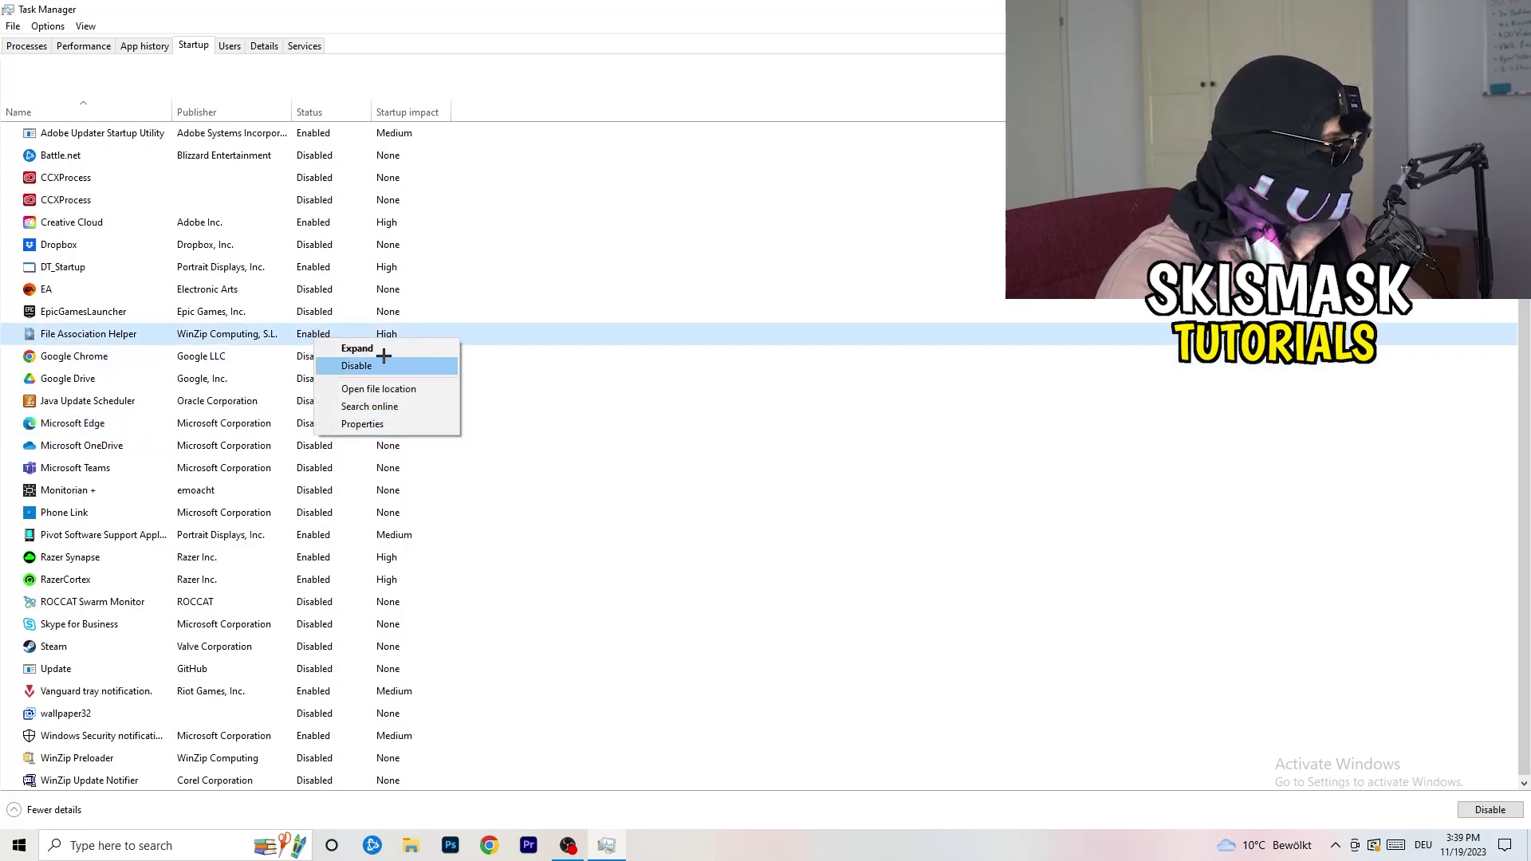
click(686, 399)
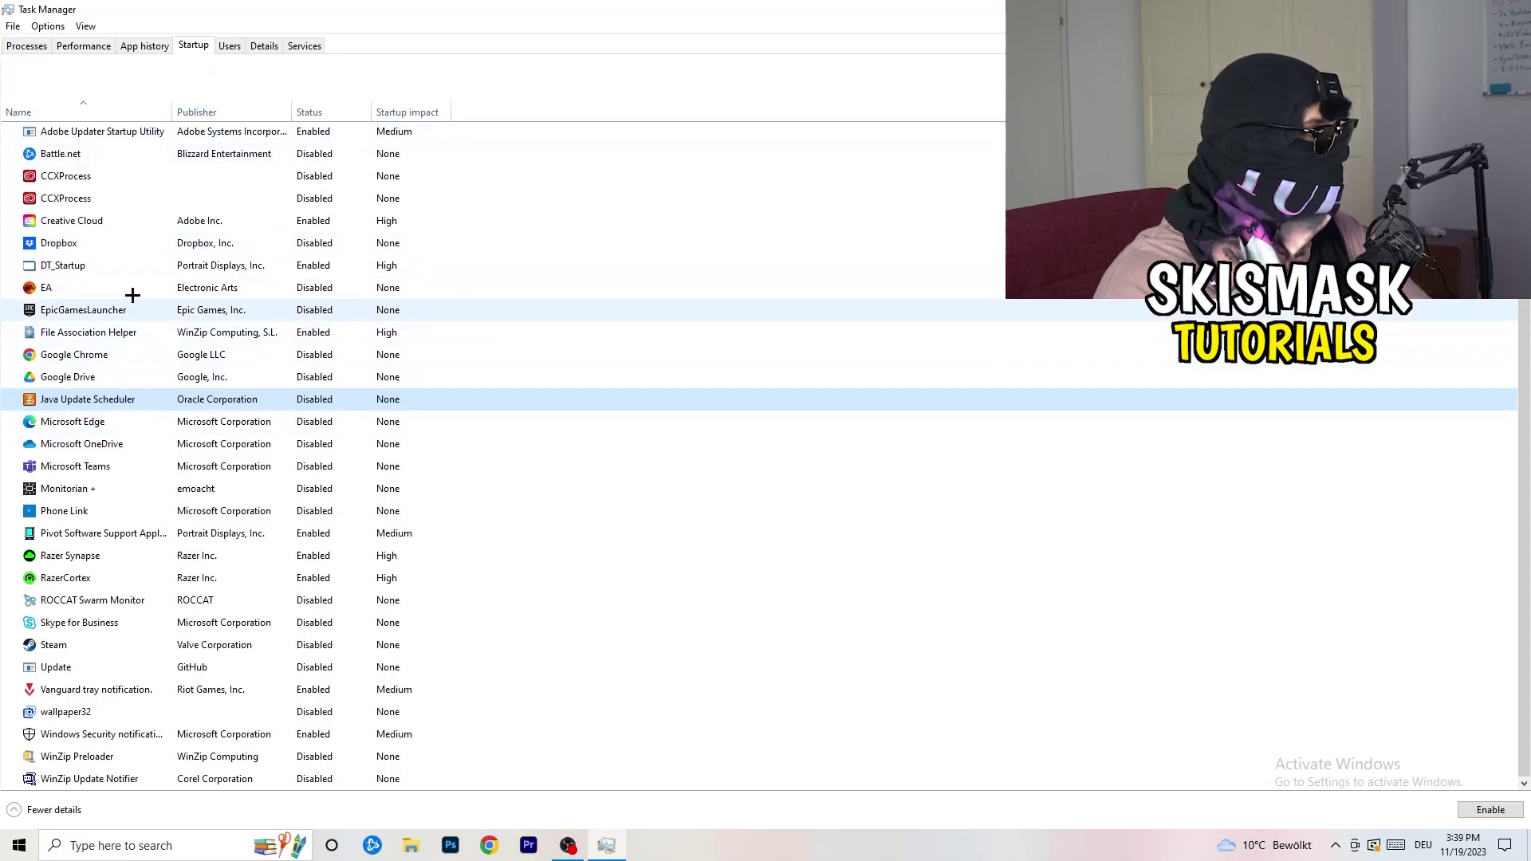
- Inspect the termination and priority options of the Dropbox crash handler in the detailed process list, and close Task Manager
click(87, 47)
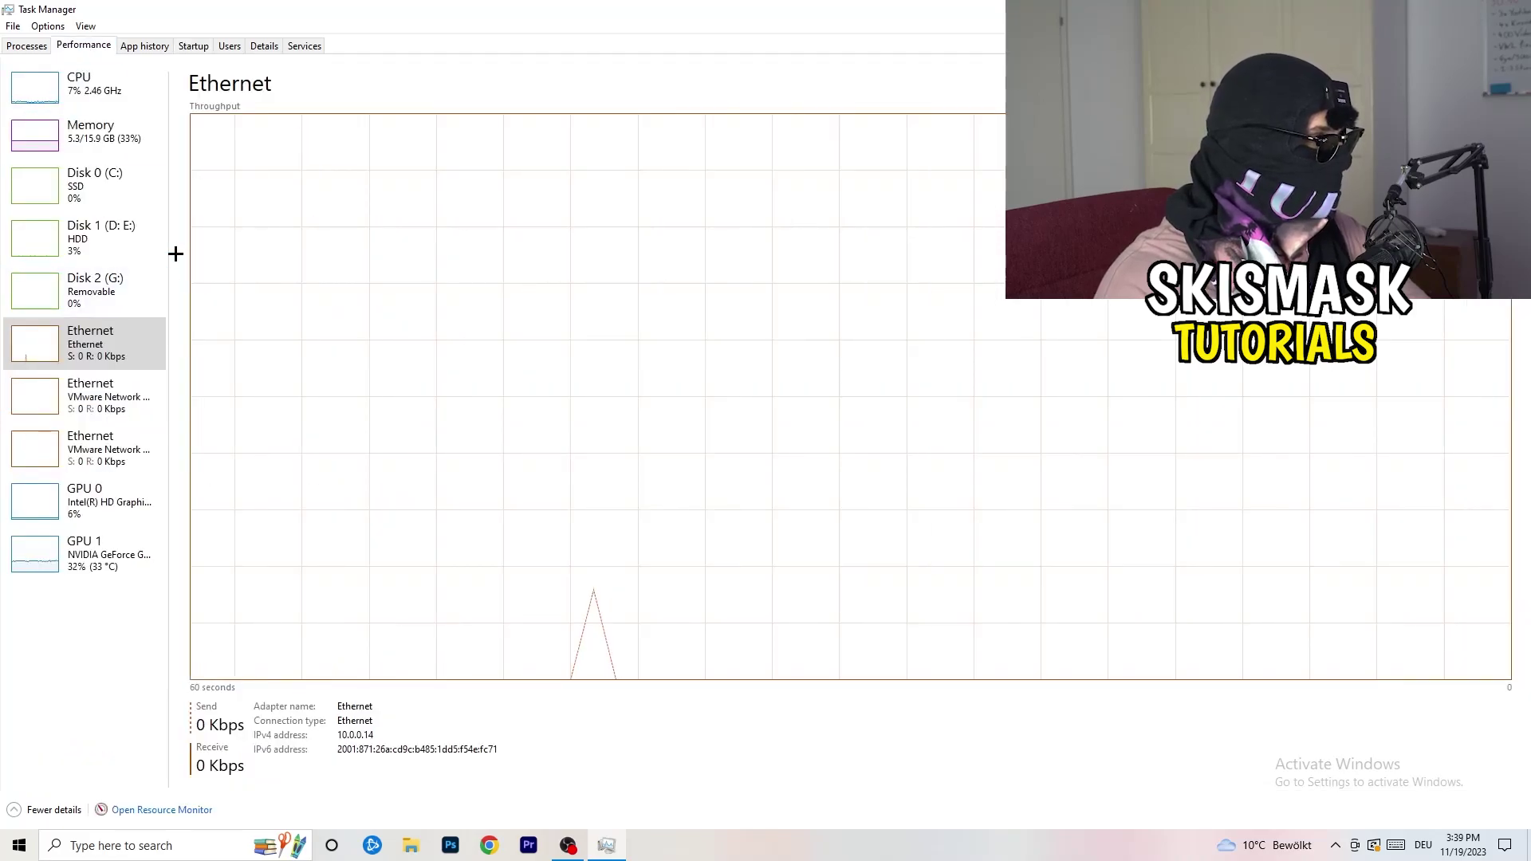
click(267, 46)
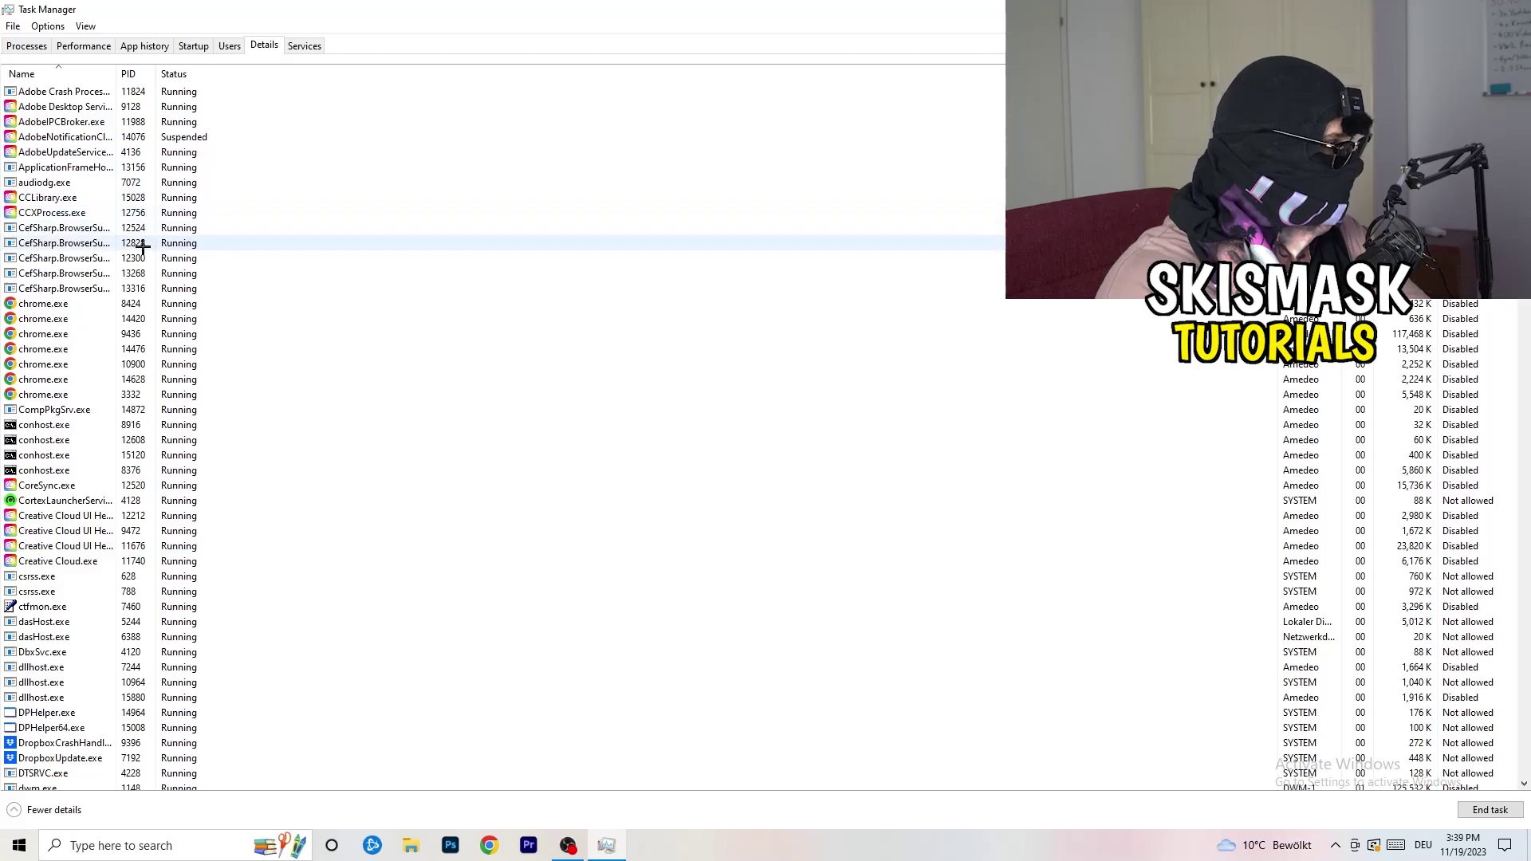
scroll(163, 394, down, 6)
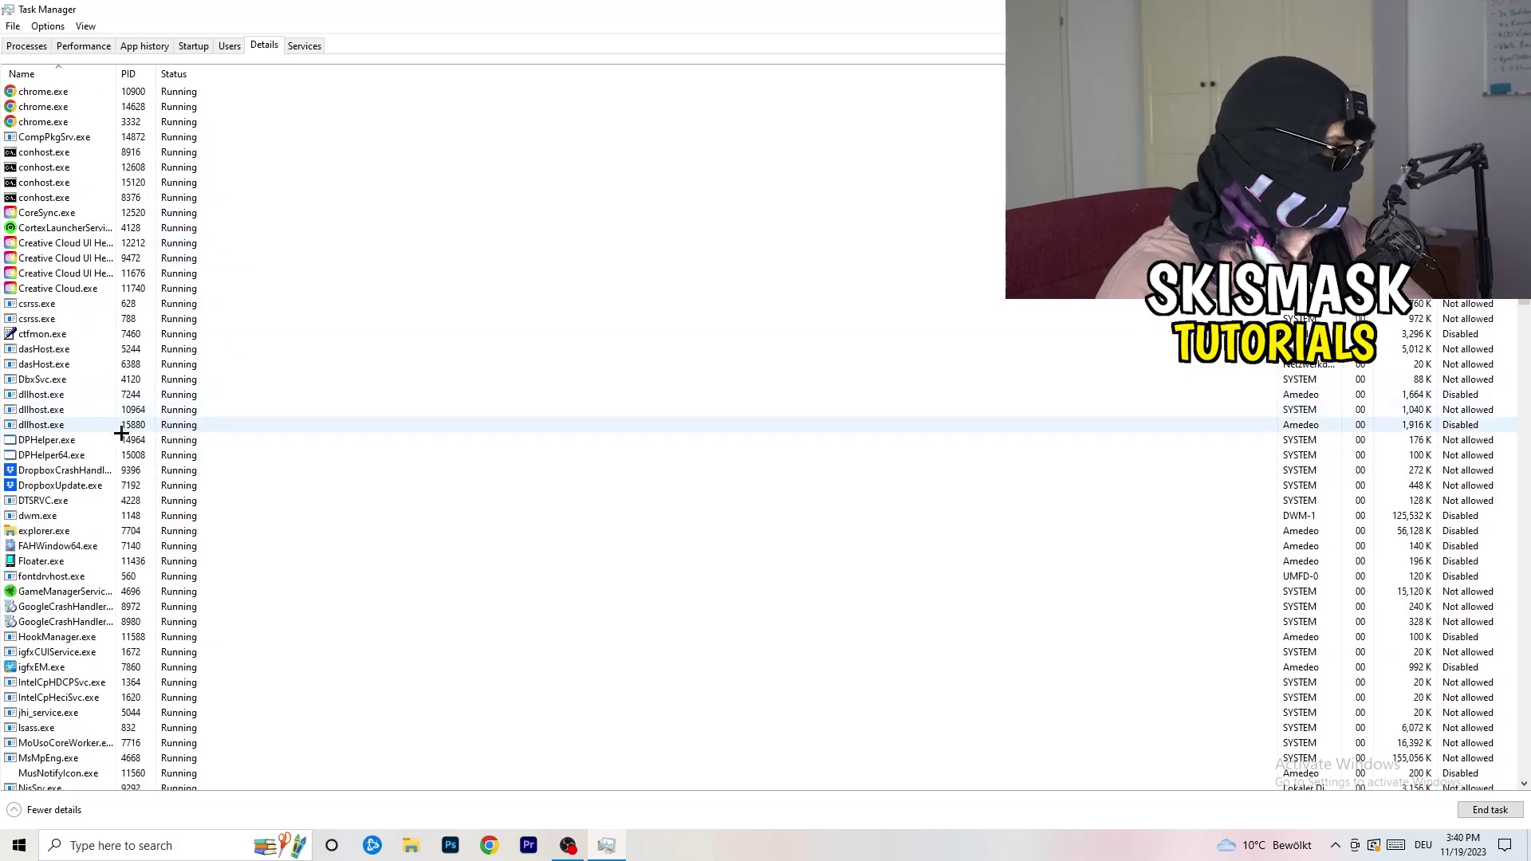
right_click(73, 477)
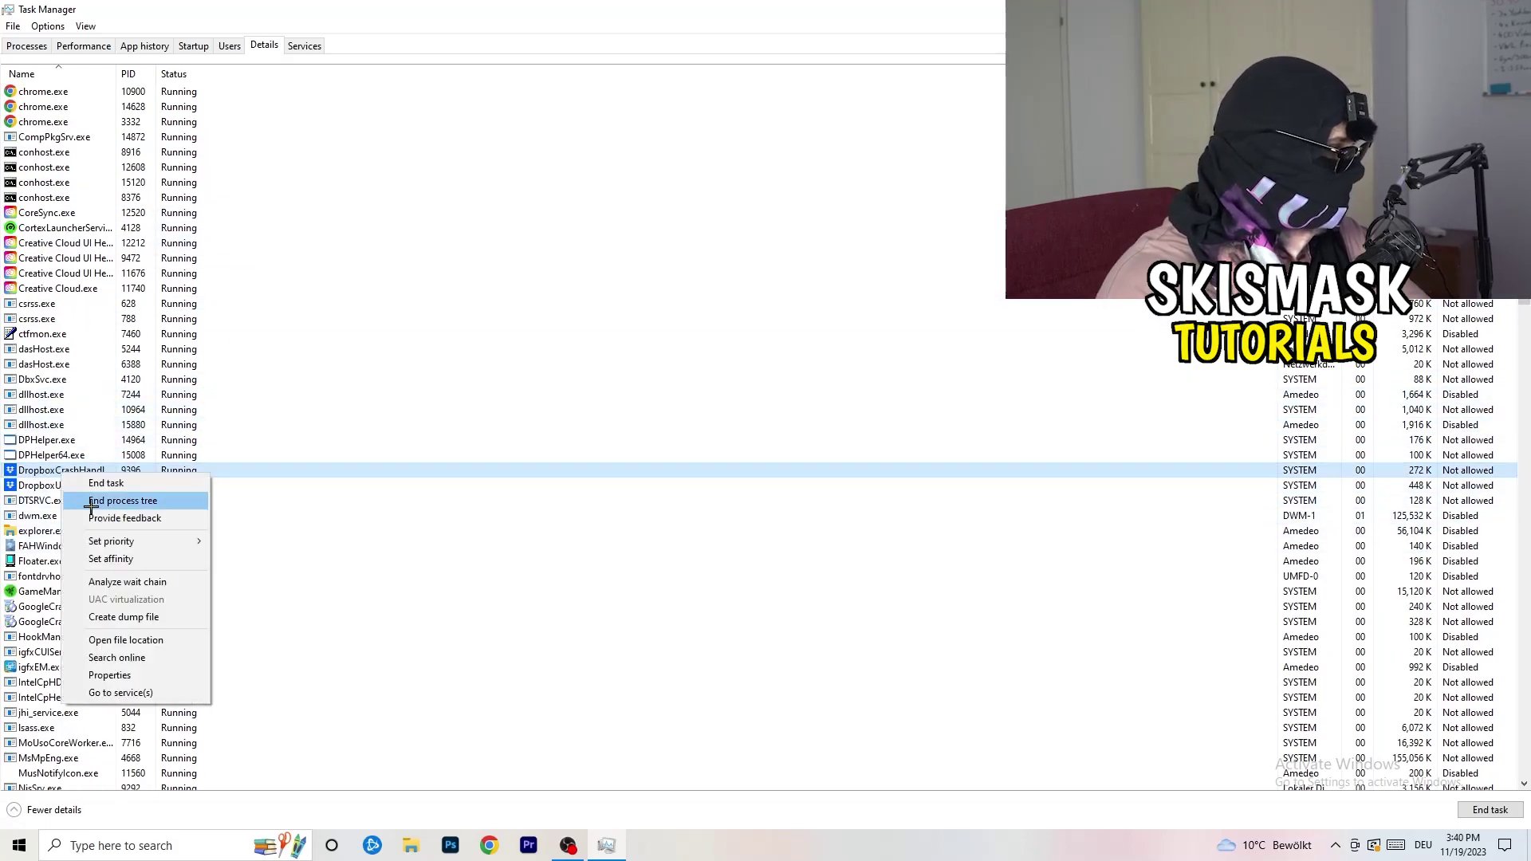
right_click(131, 470)
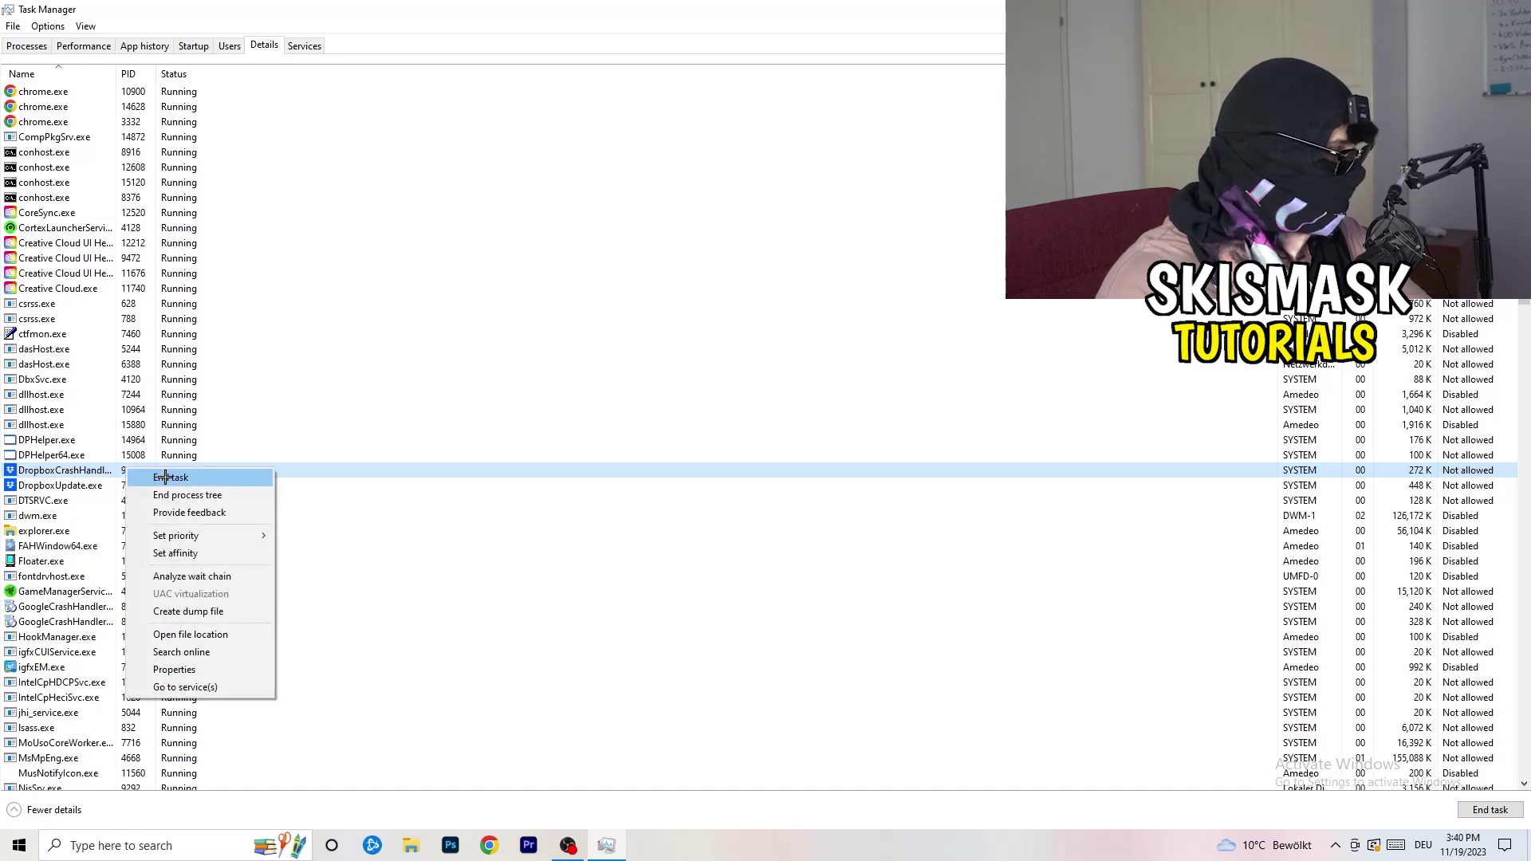
right_click(124, 471)
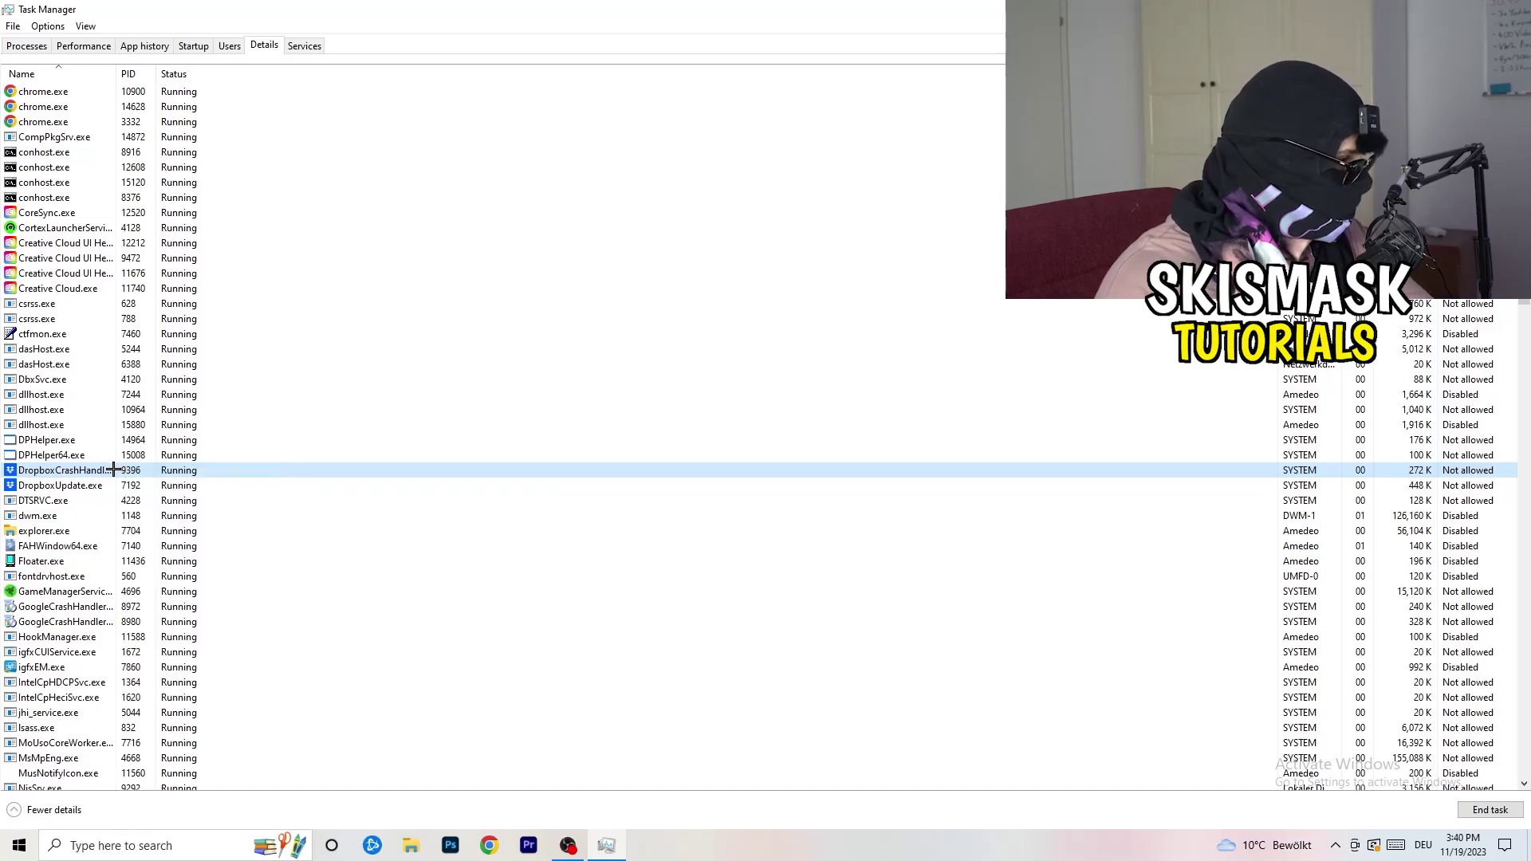
mouse_move(187, 540)
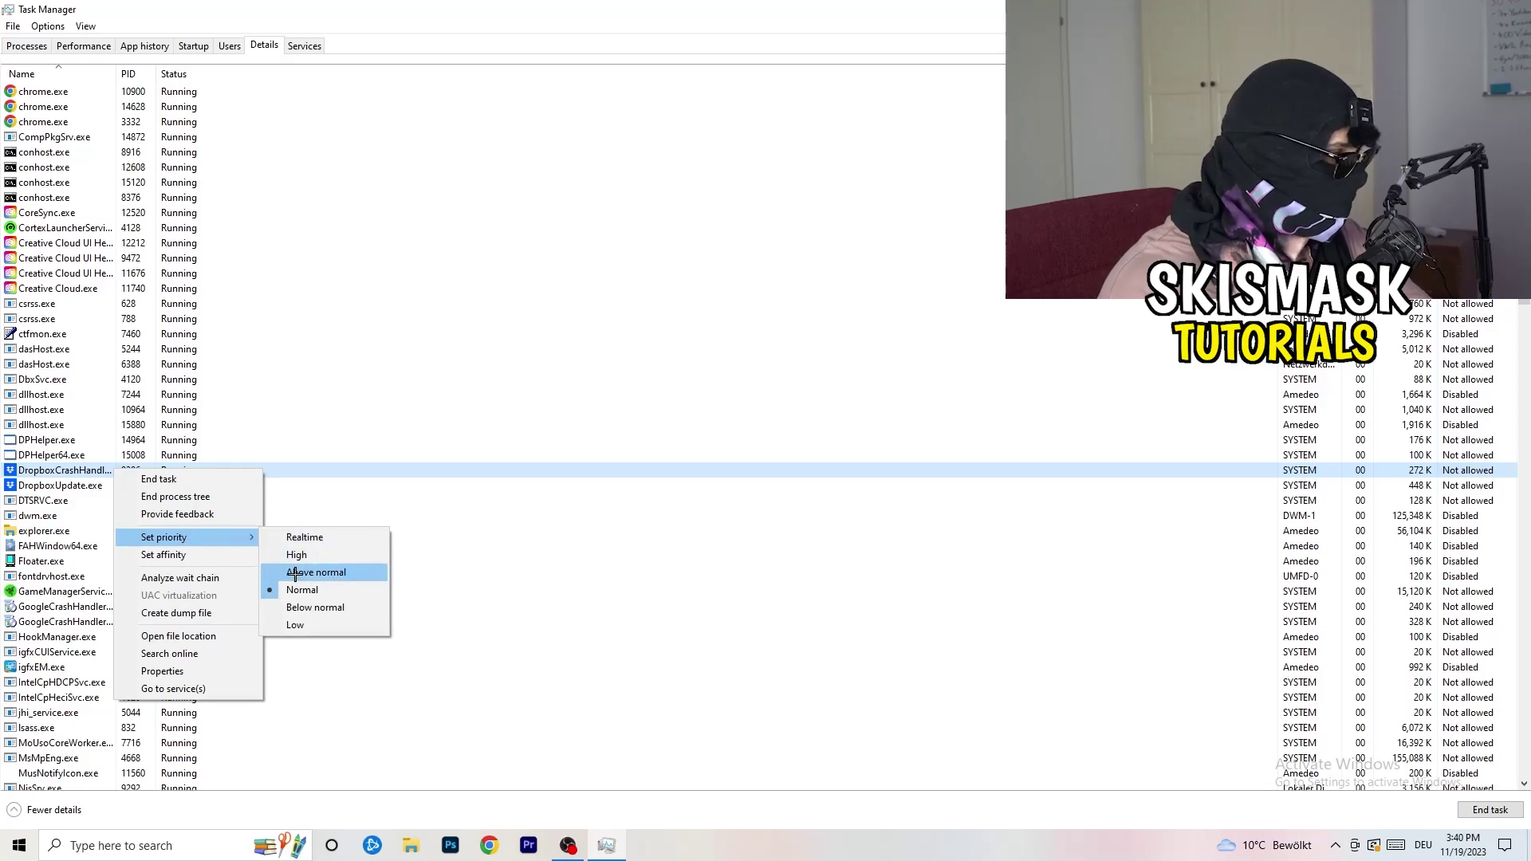
click(187, 540)
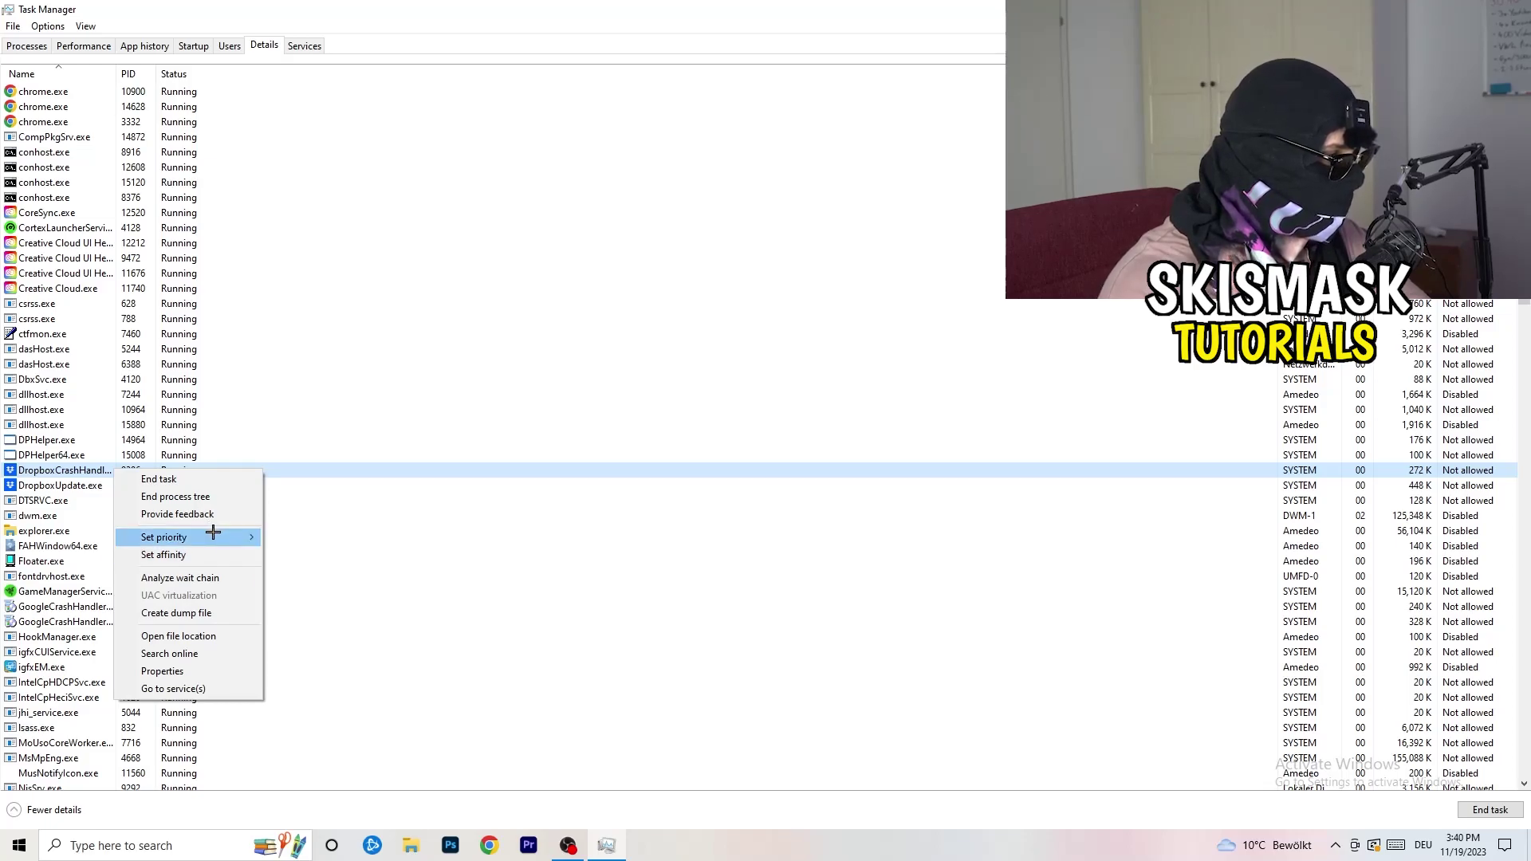
mouse_move(205, 537)
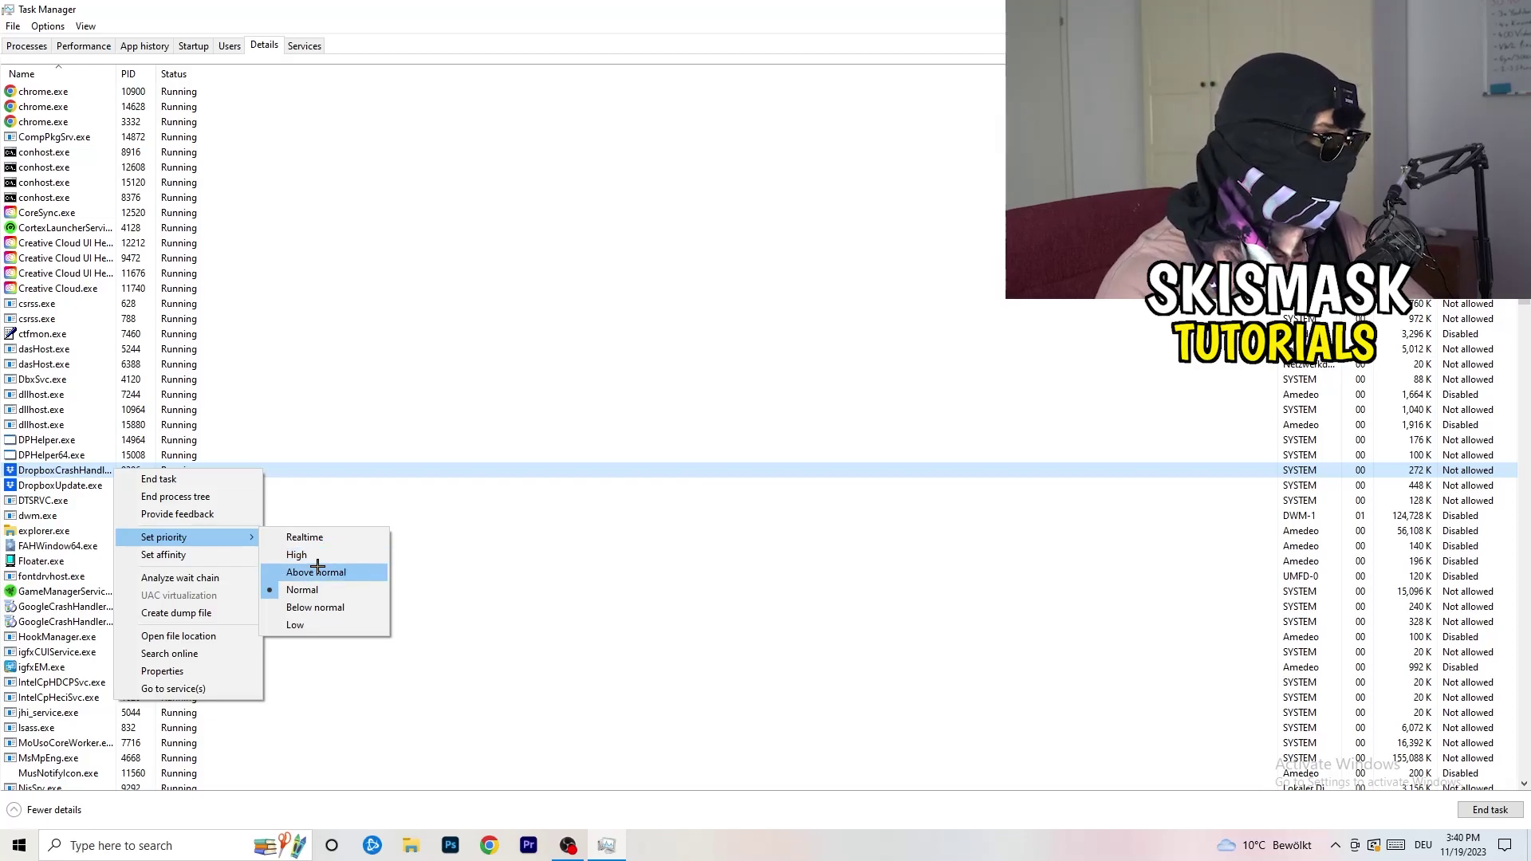
click(700, 91)
key(alt+F4)
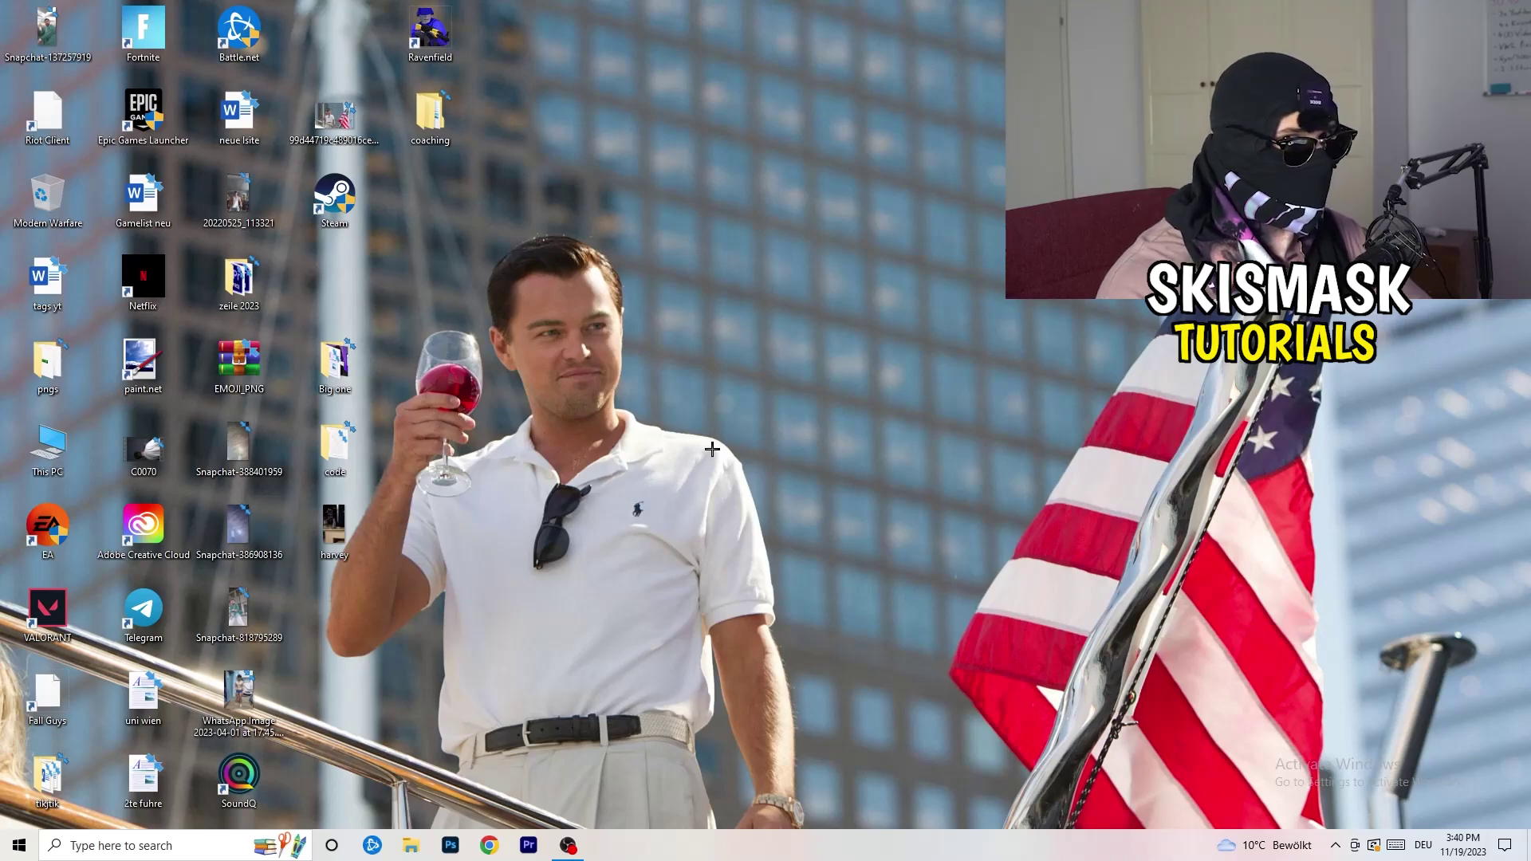
- Open Windows Settings and bring up the system's display settings
key(super)
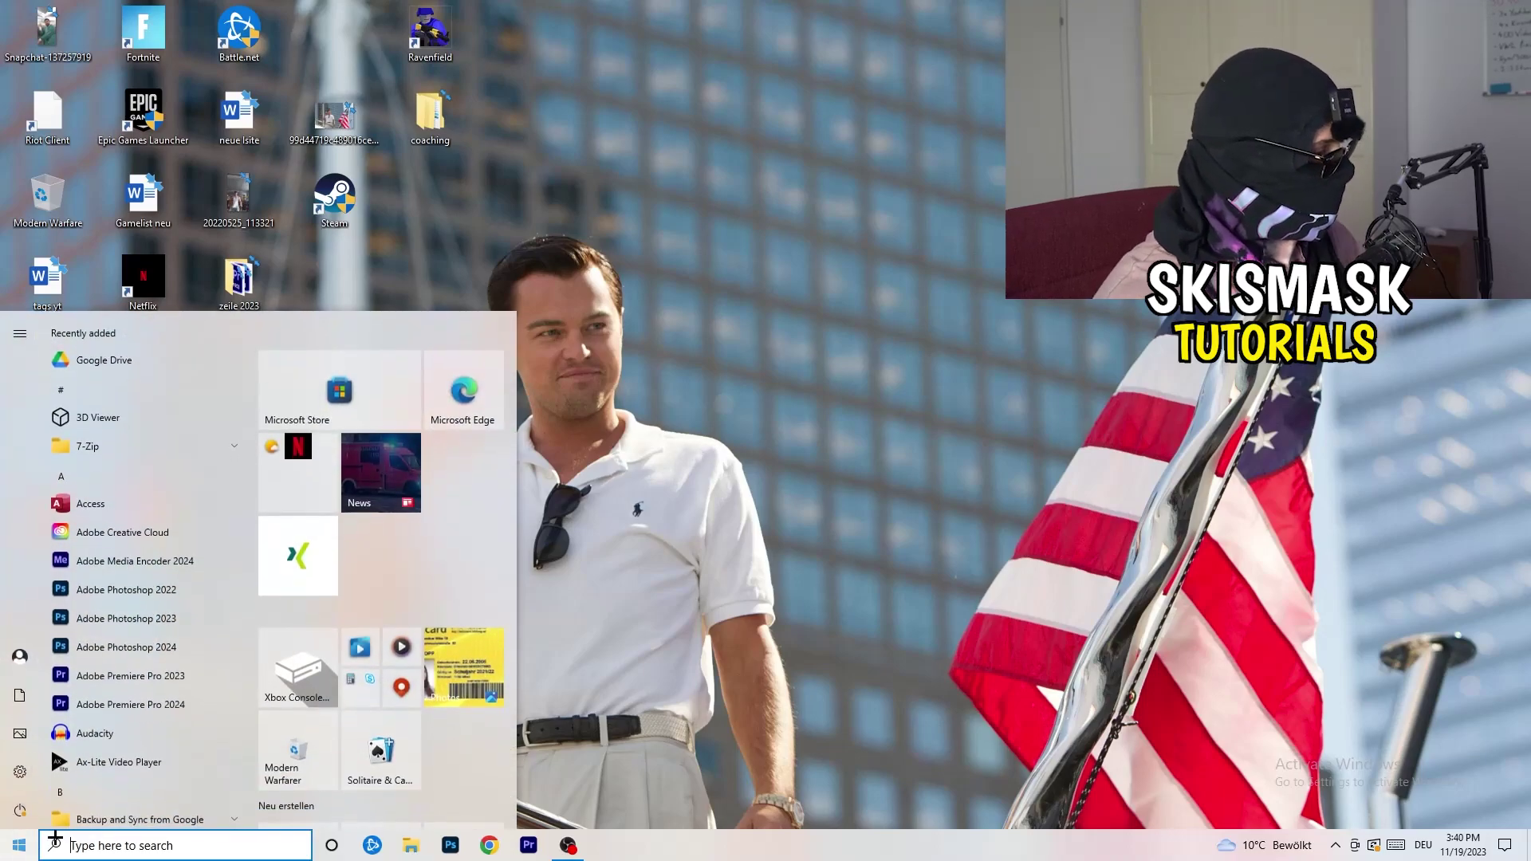
text(settings)
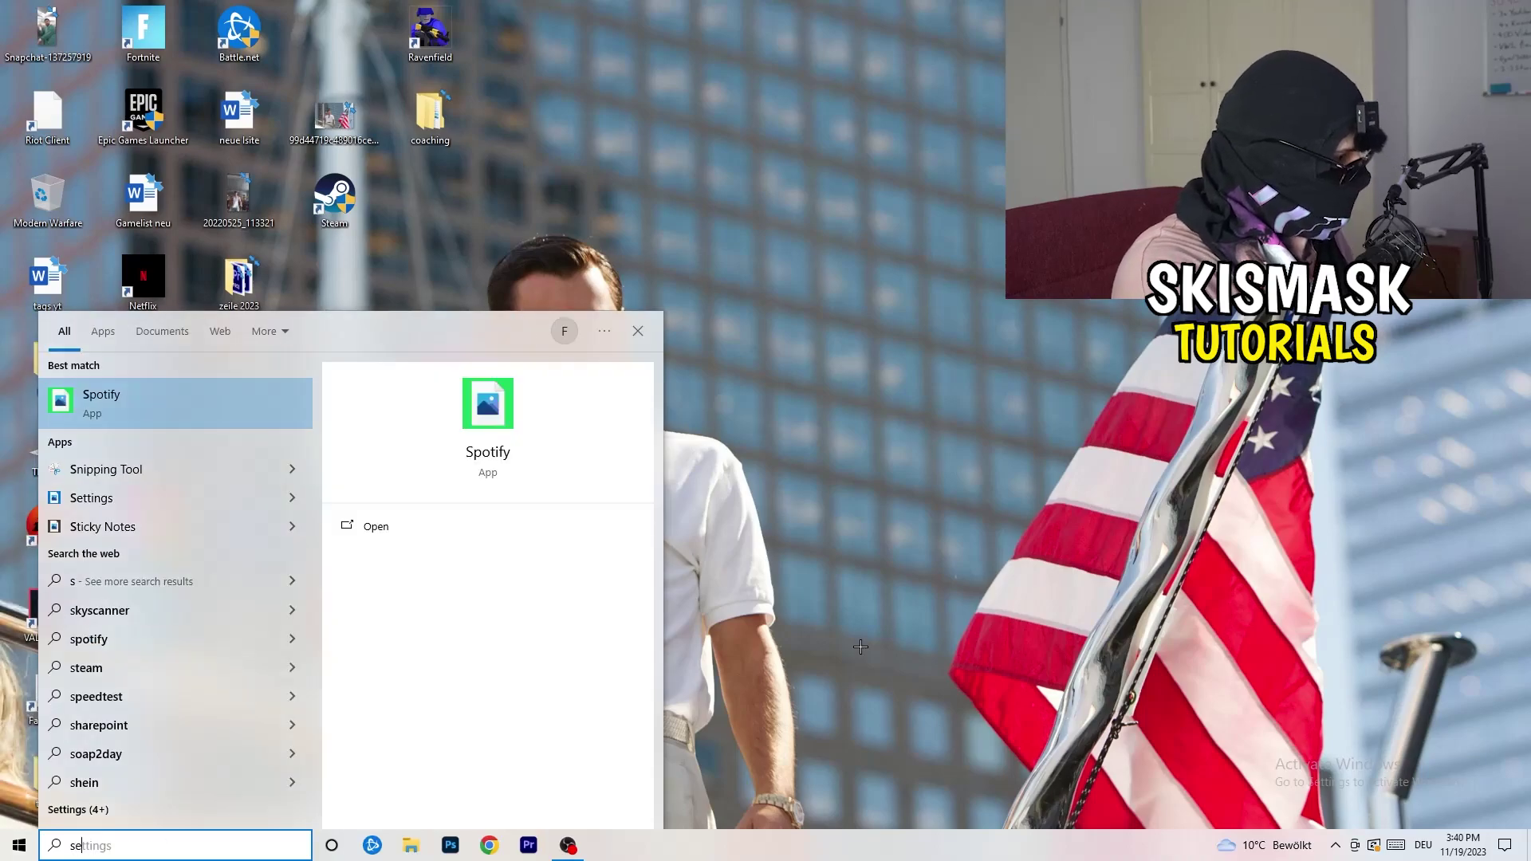
key(Return)
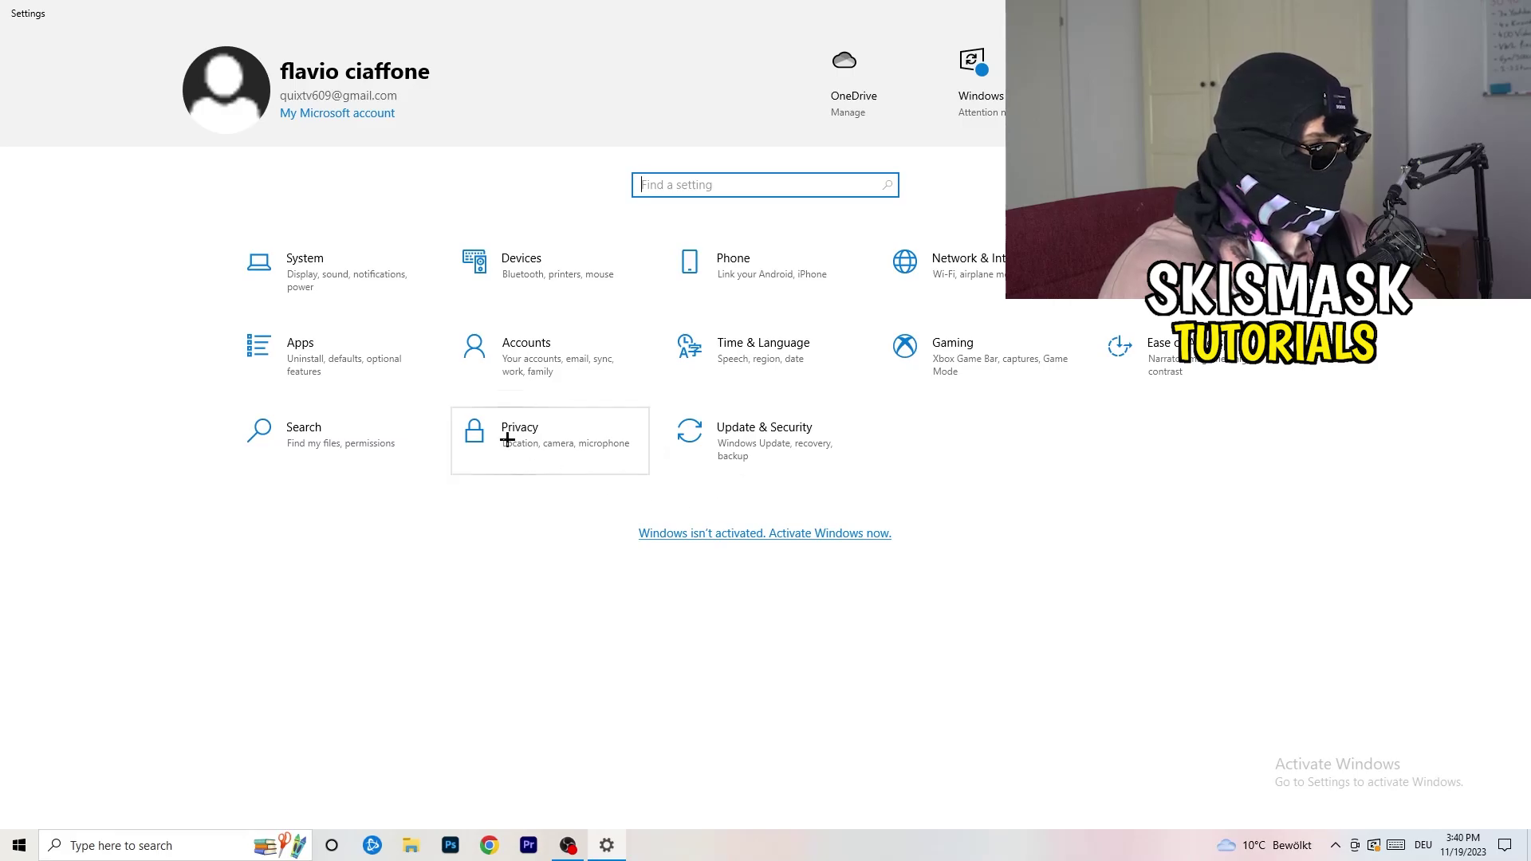
click(347, 284)
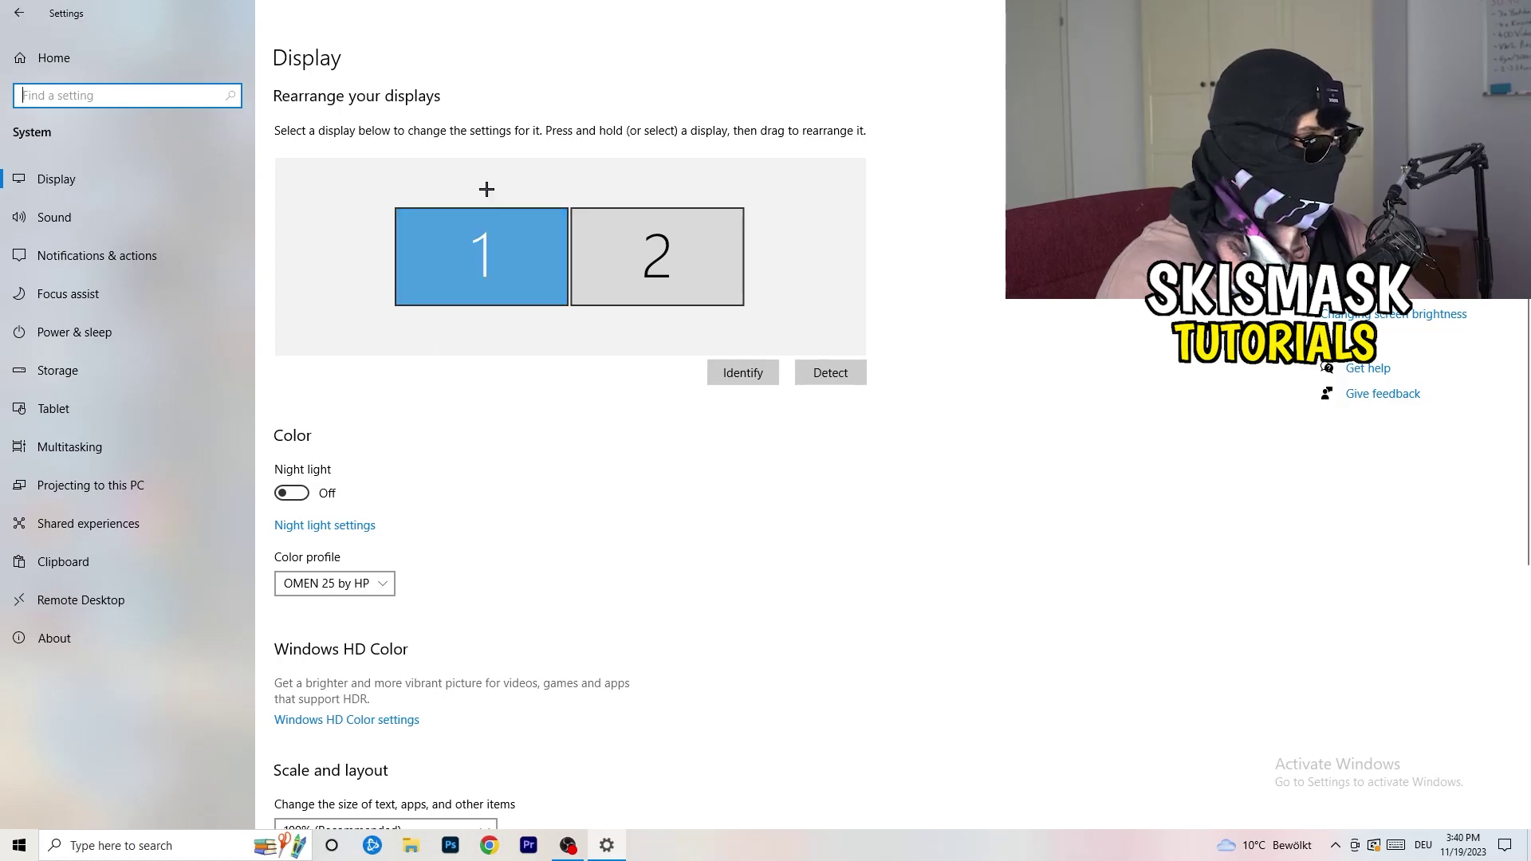
click(309, 63)
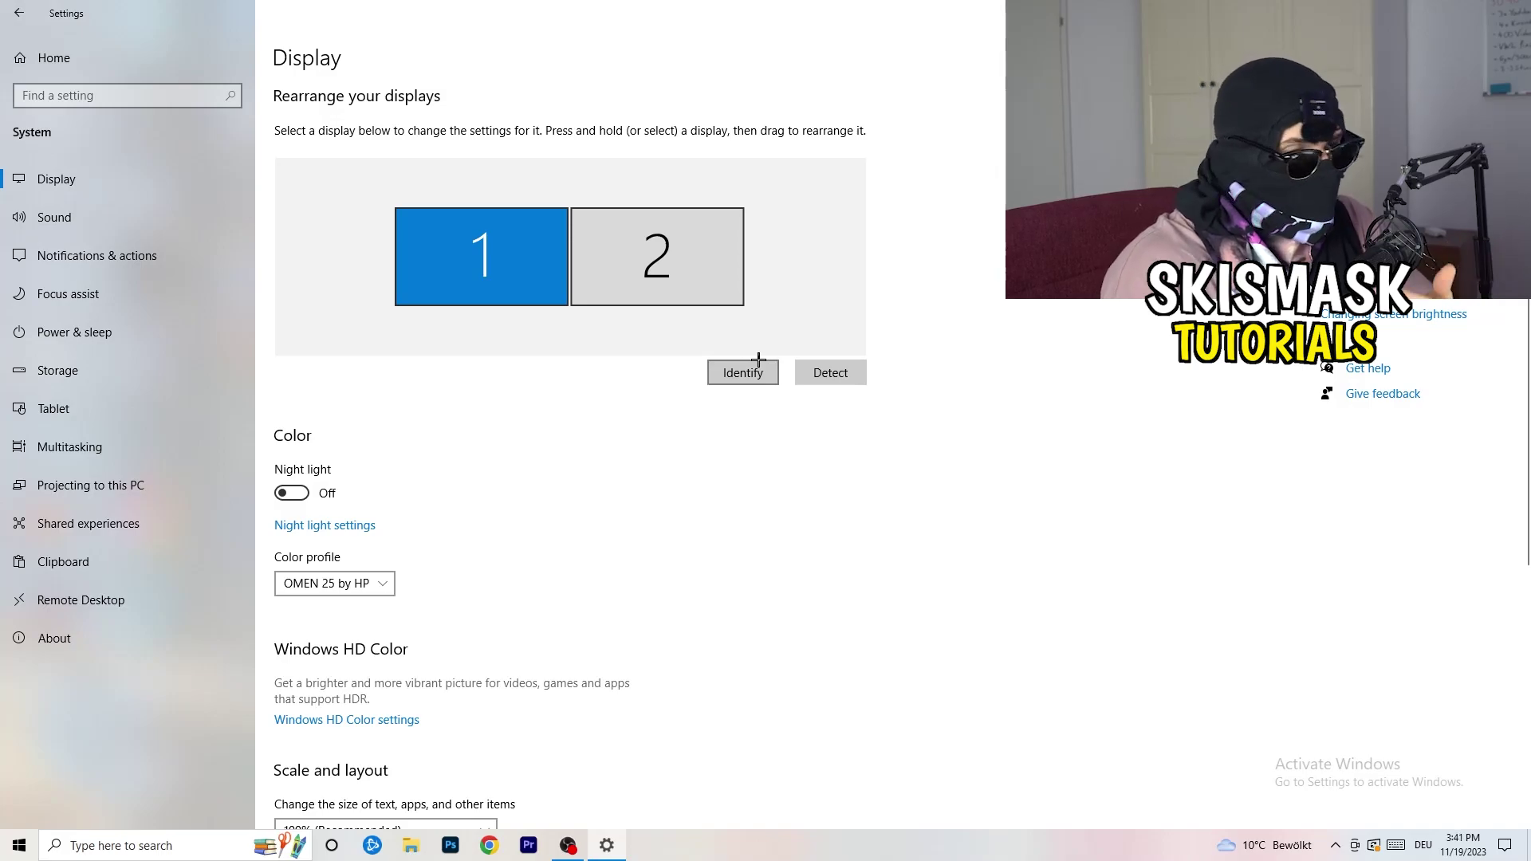
- Examine the choices for text and app scaling and for display resolution in the display settings
scroll(541, 438, down, 1)
scroll(542, 438, up, 1)
scroll(542, 439, down, 3)
scroll(541, 439, down, 1)
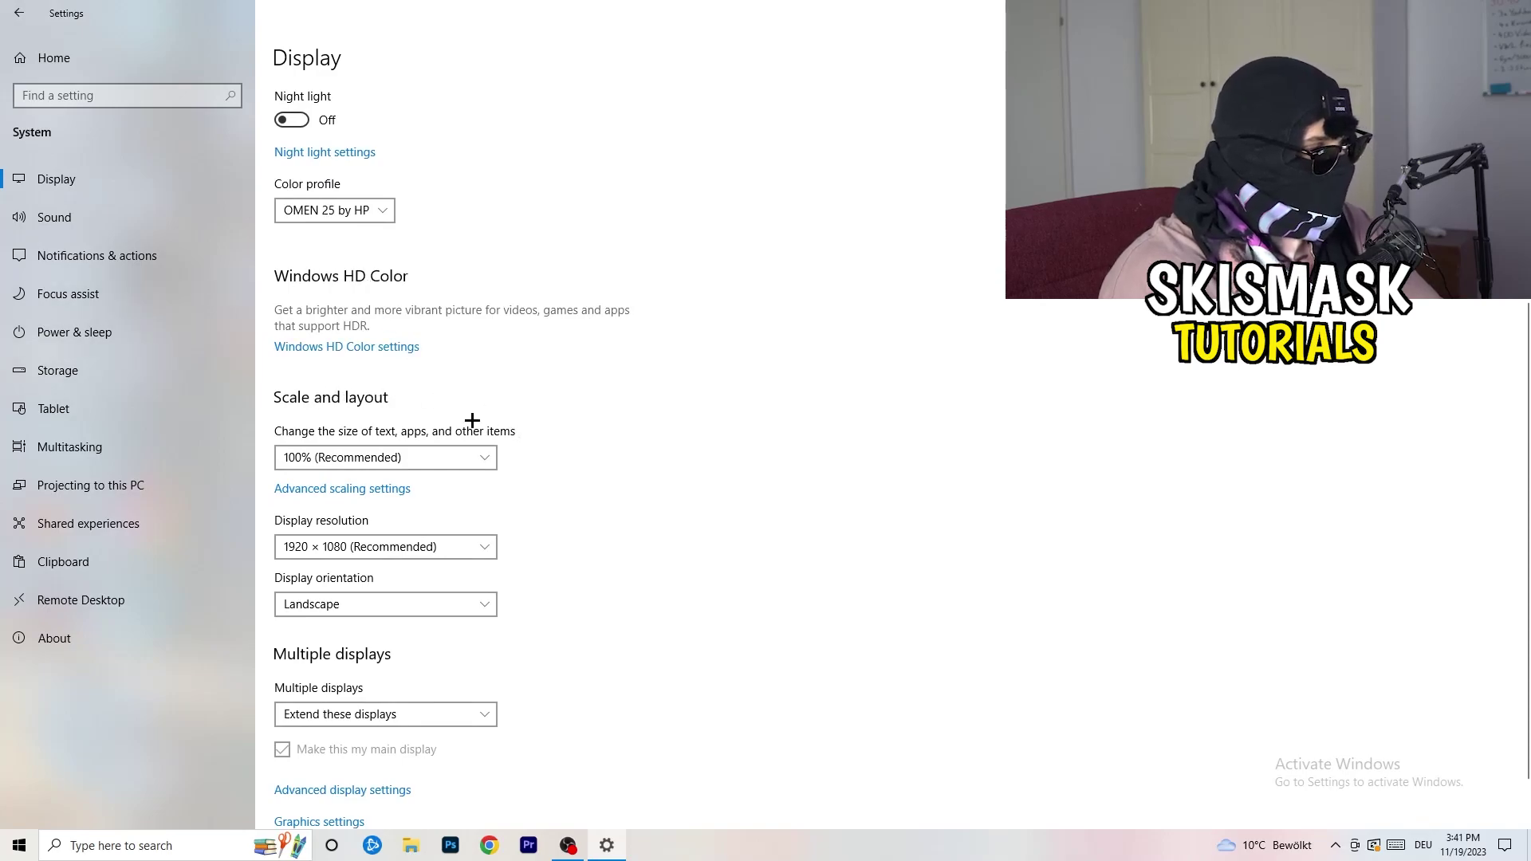
click(471, 457)
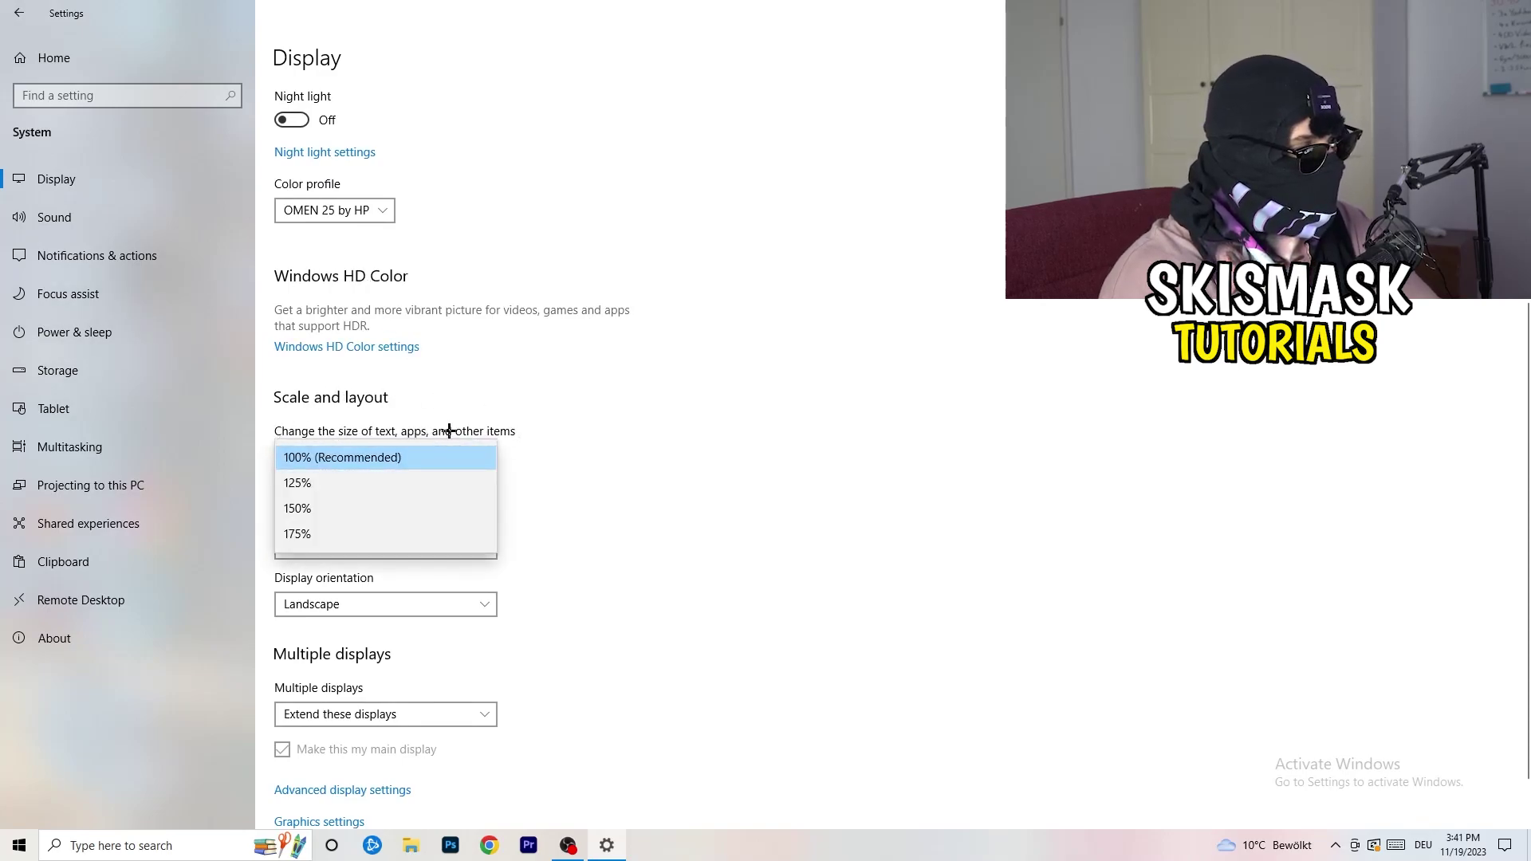
click(544, 429)
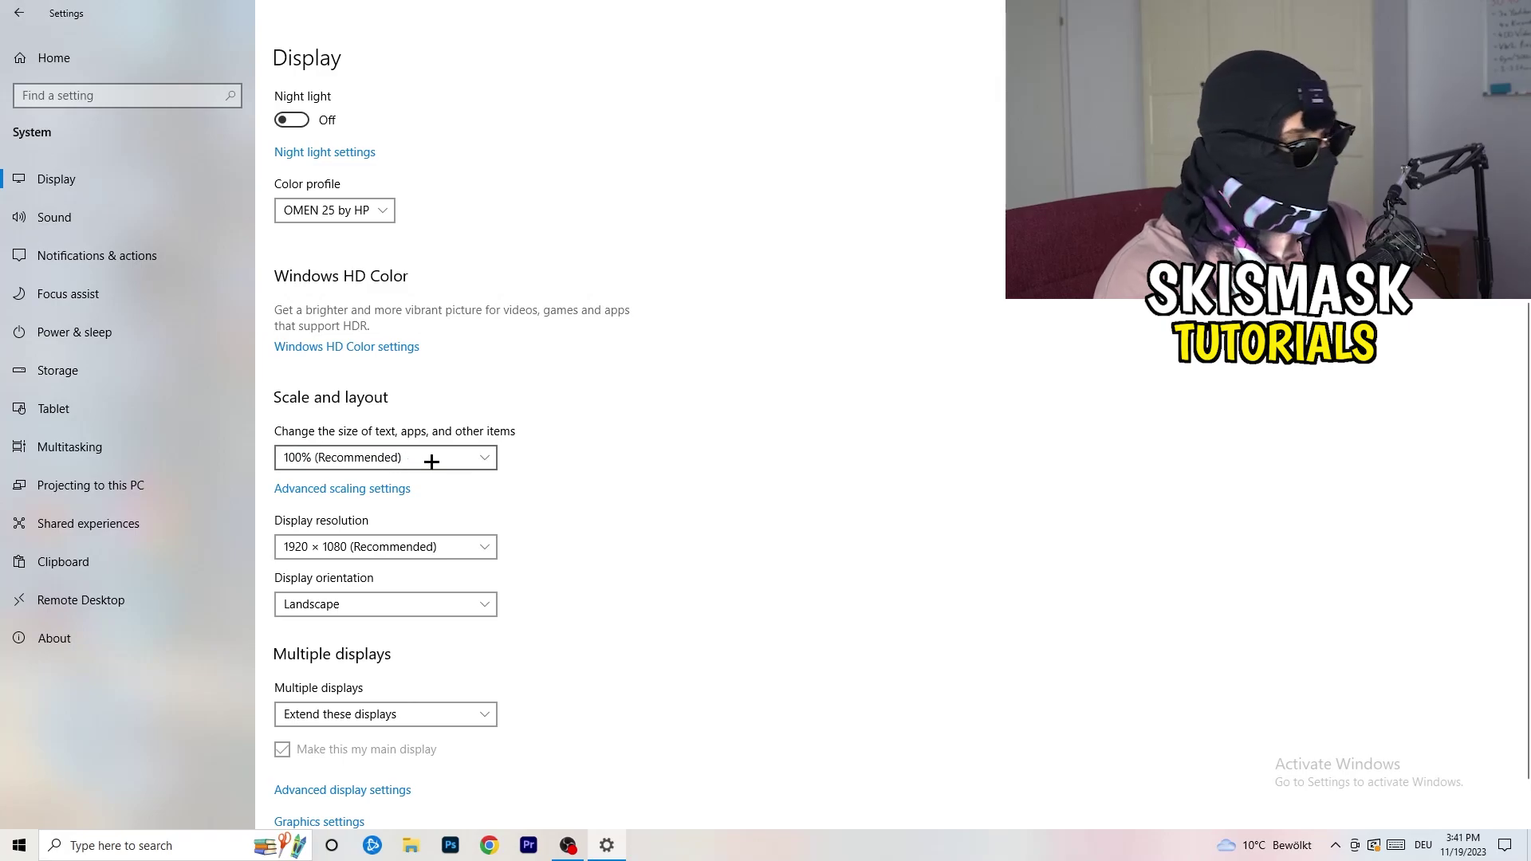
scroll(434, 461, down, 1)
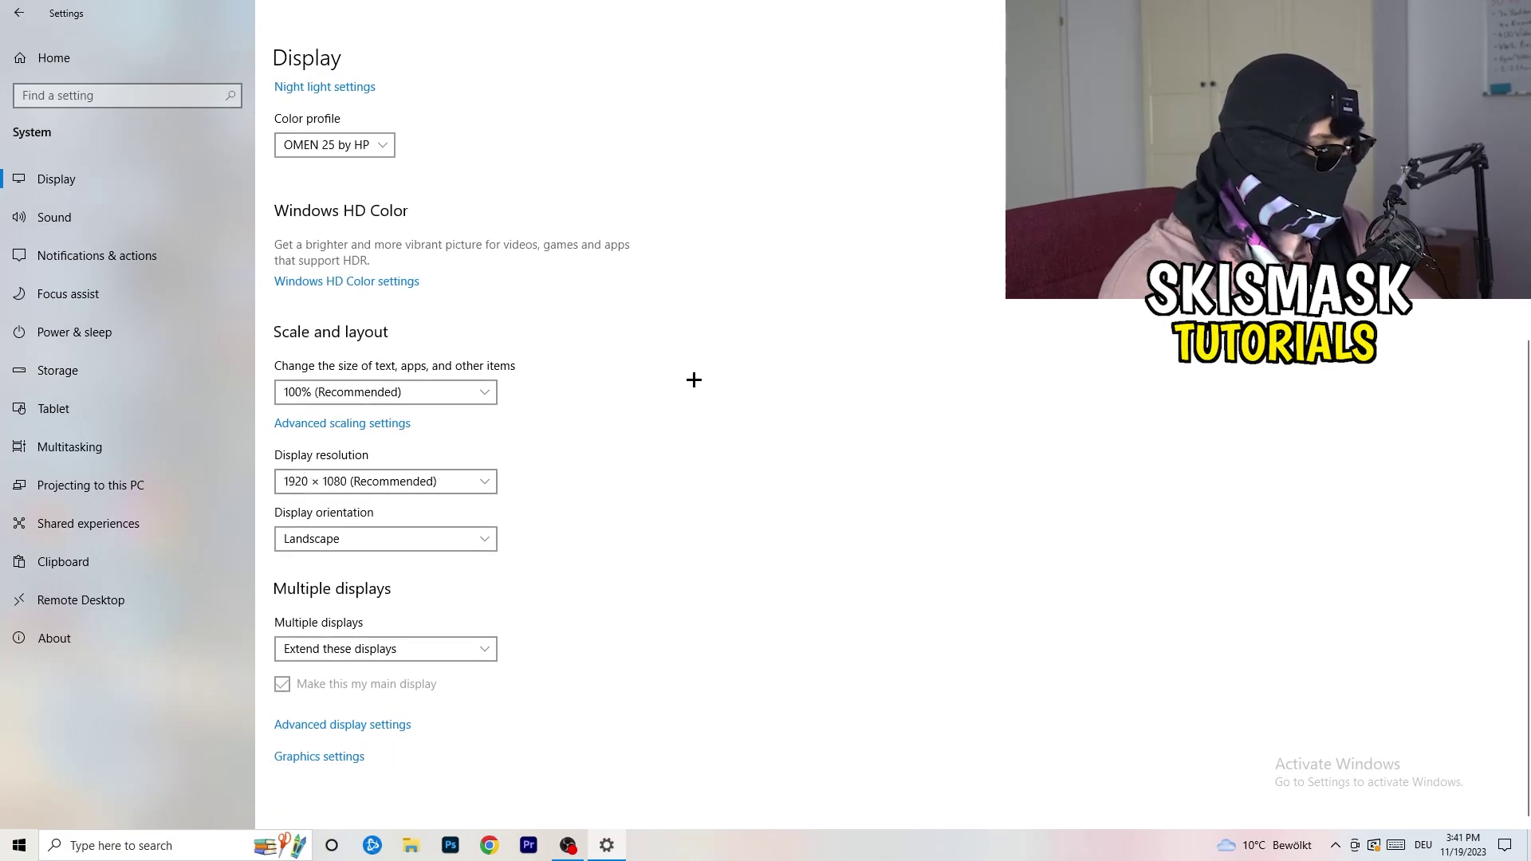
key(alt+Down)
key(Escape)
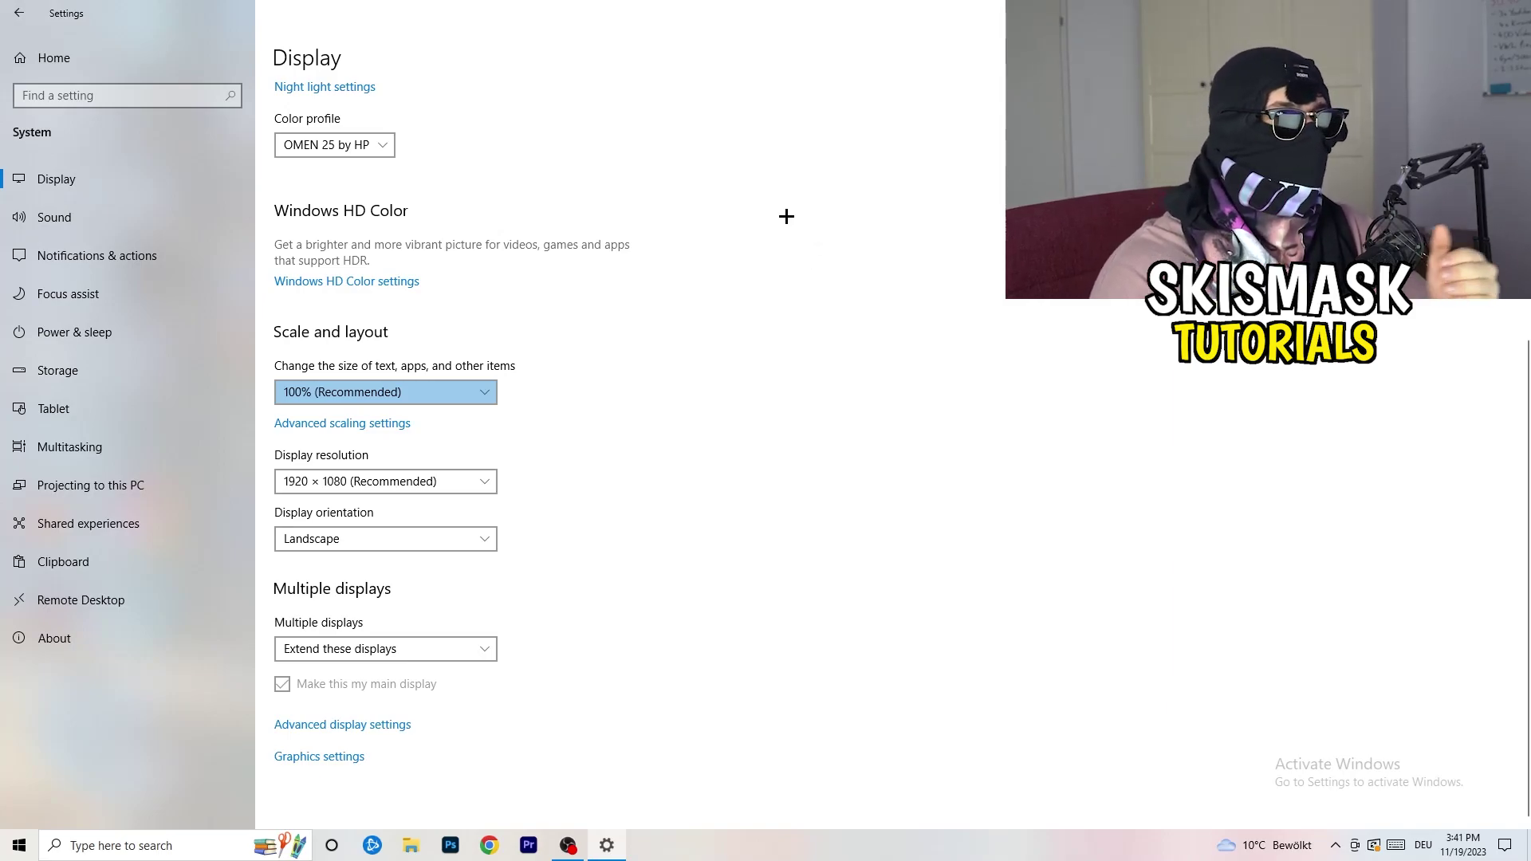
click(451, 479)
click(553, 454)
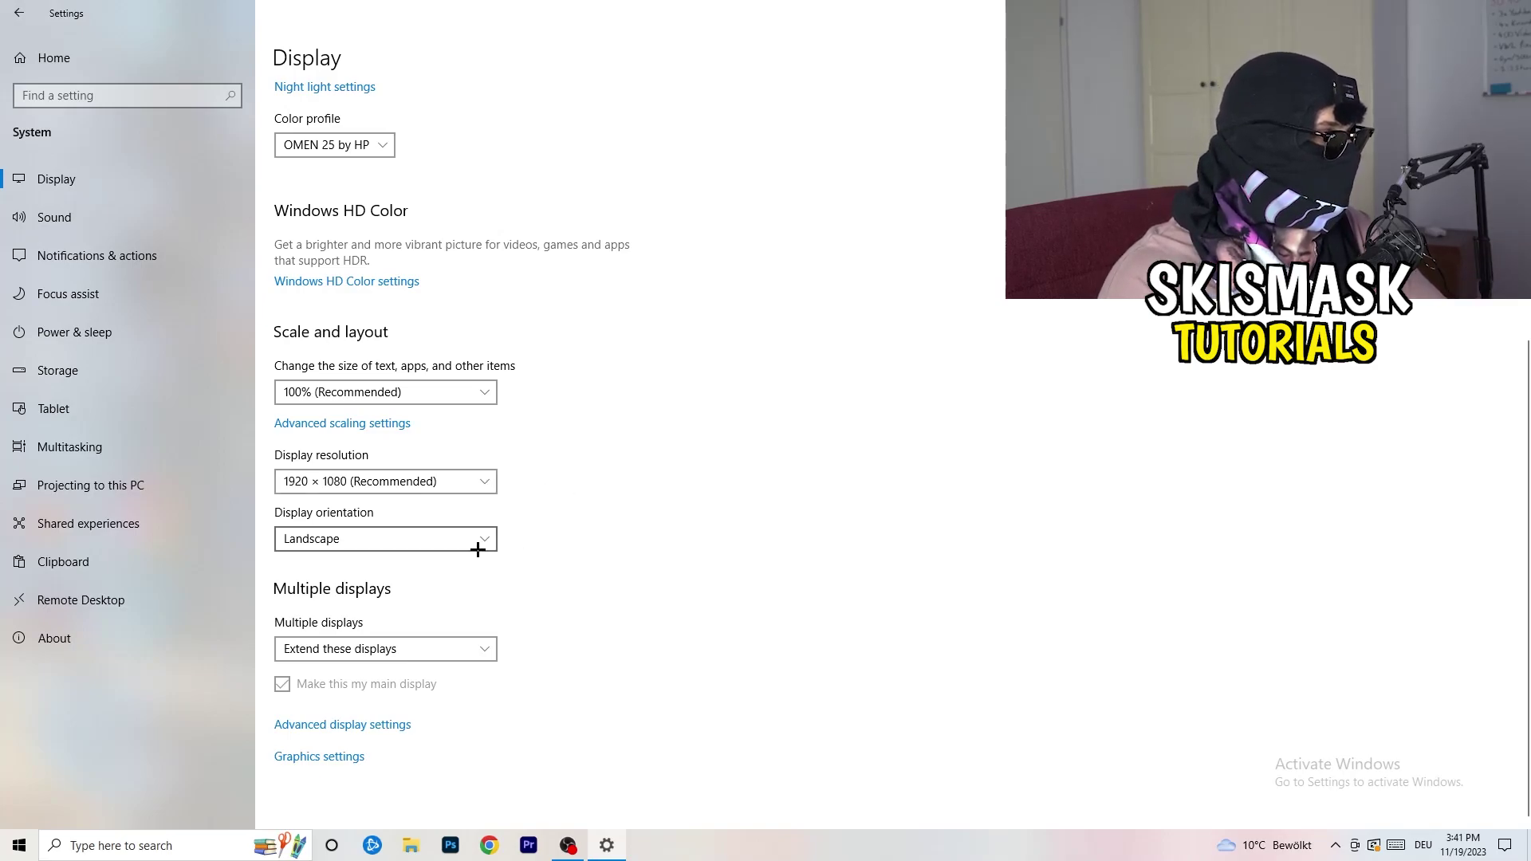
- Open the Storage Sense configuration from the system's storage settings
click(112, 368)
scroll(658, 522, down, 1)
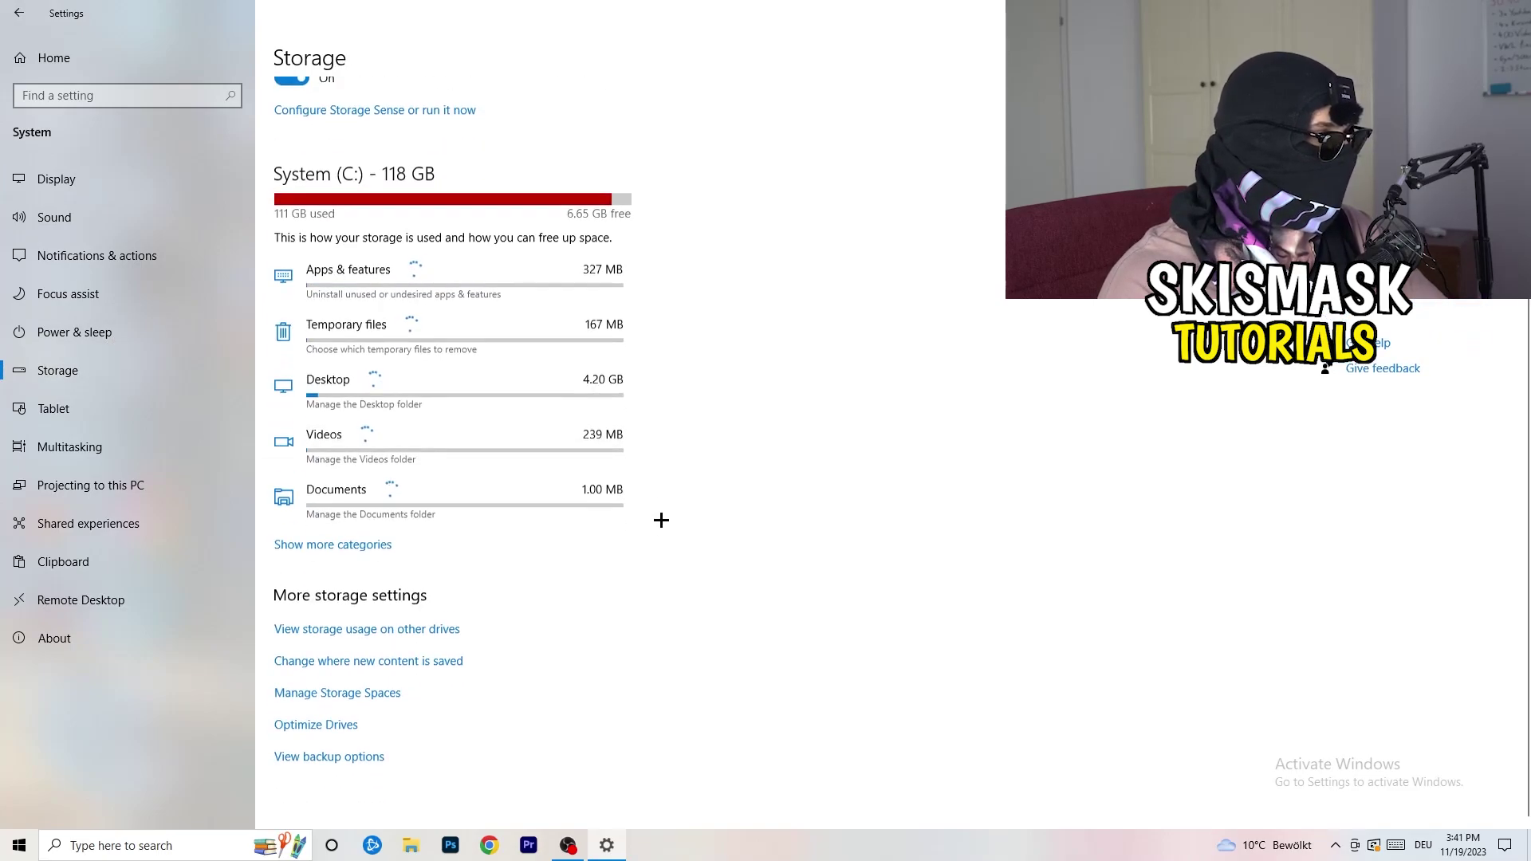
scroll(718, 470, up, 1)
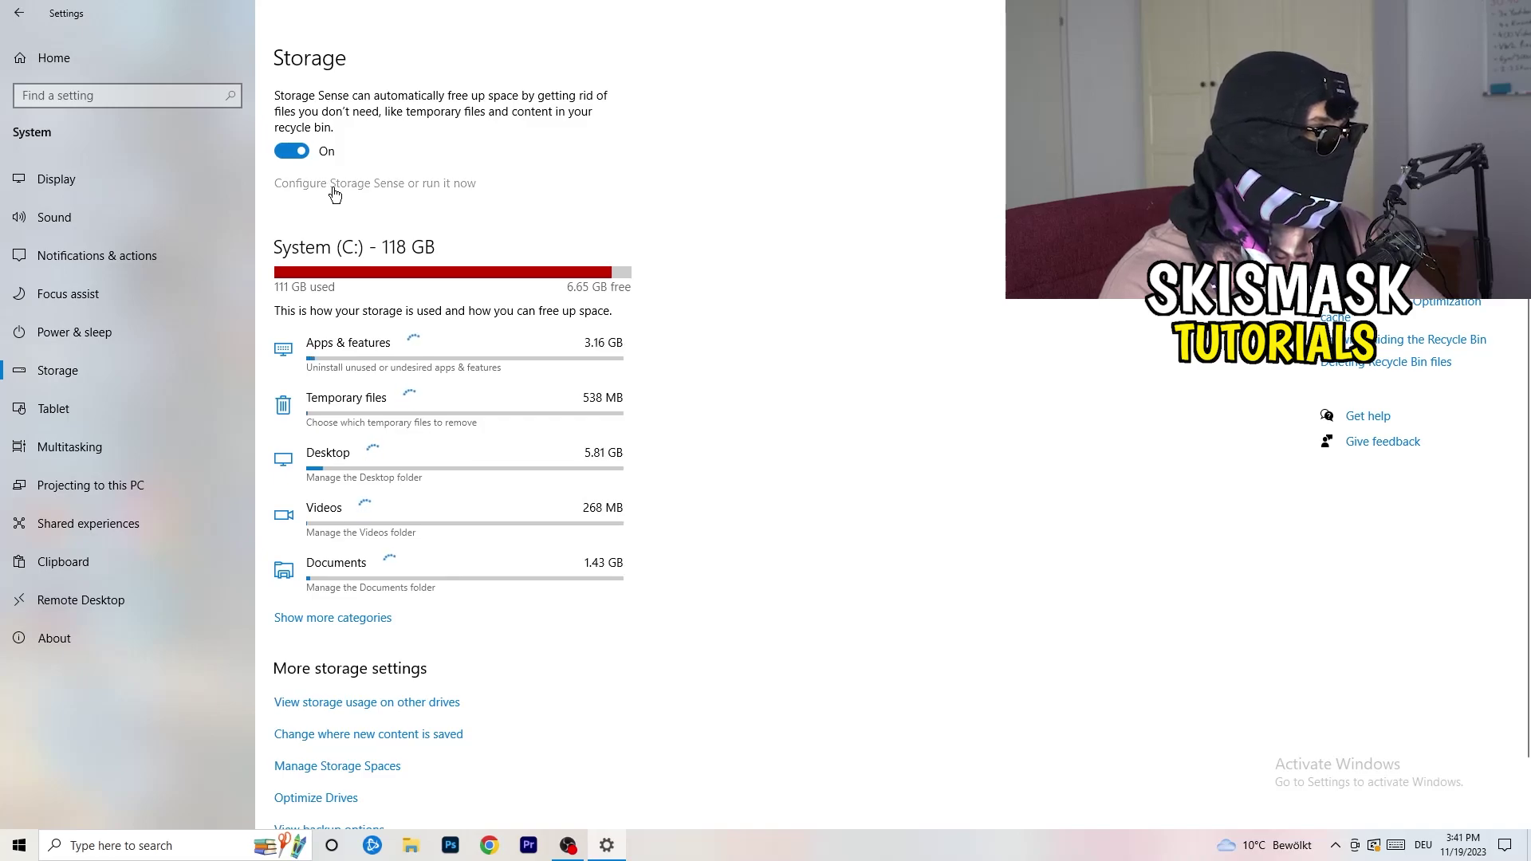
click(336, 191)
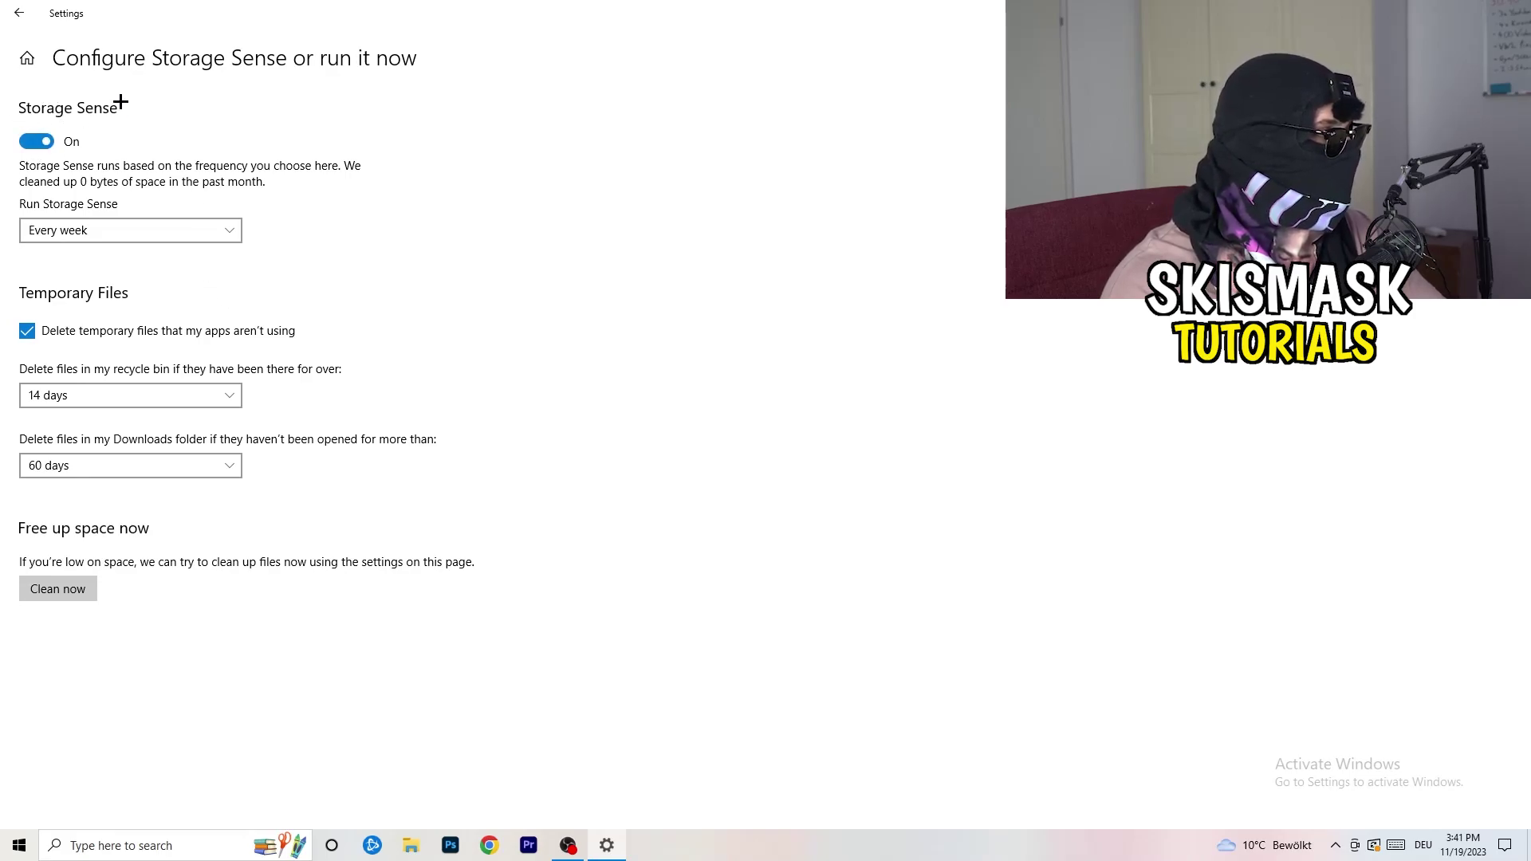
- Turn off deletion of temporary files that apps aren't using, and check the Storage Sense frequency and recycle bin retention choices
click(58, 230)
click(165, 210)
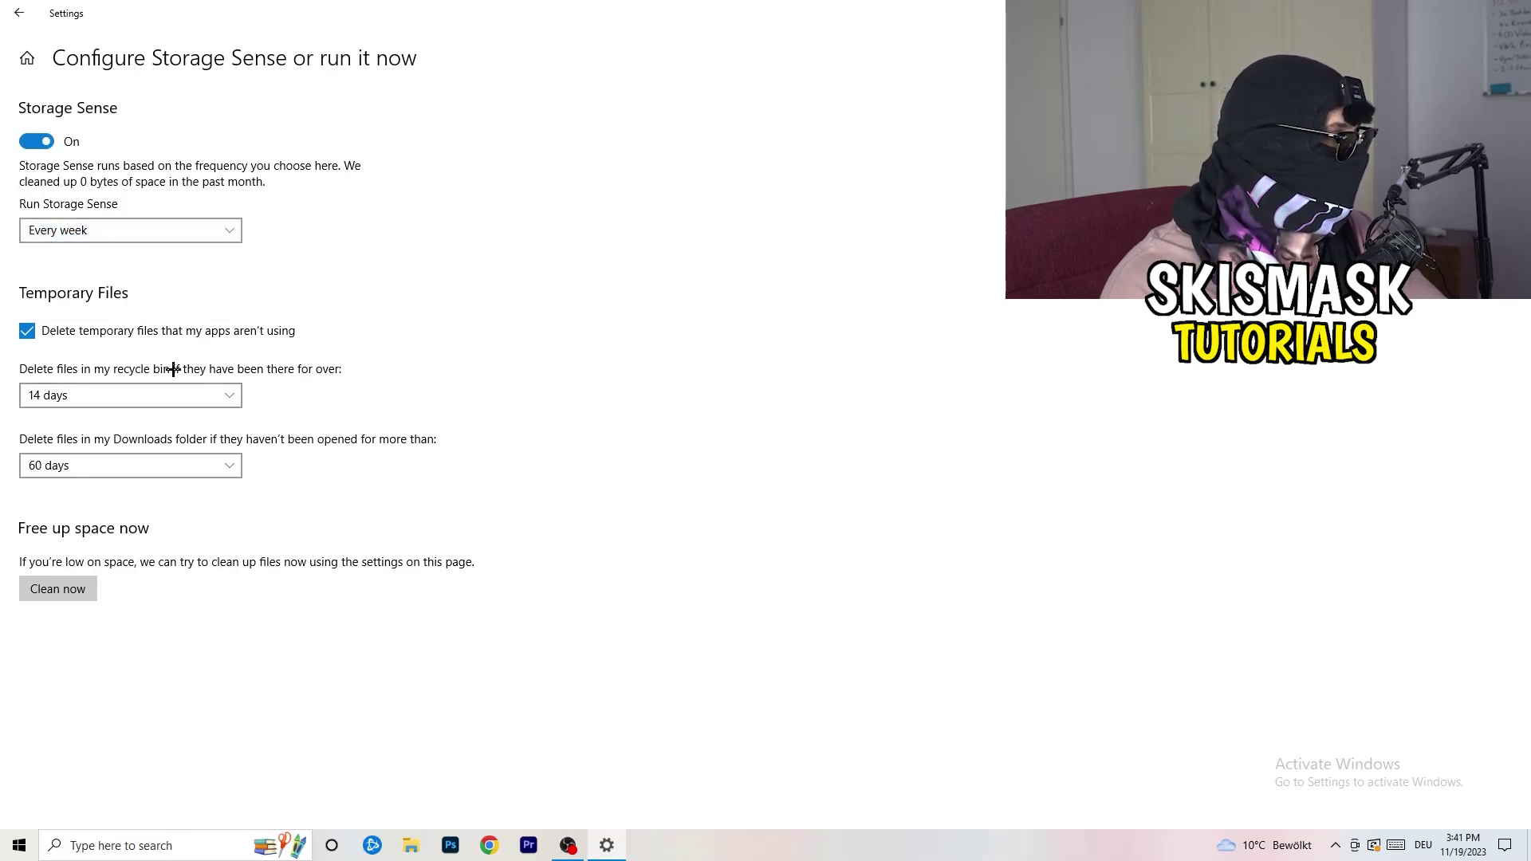
click(209, 339)
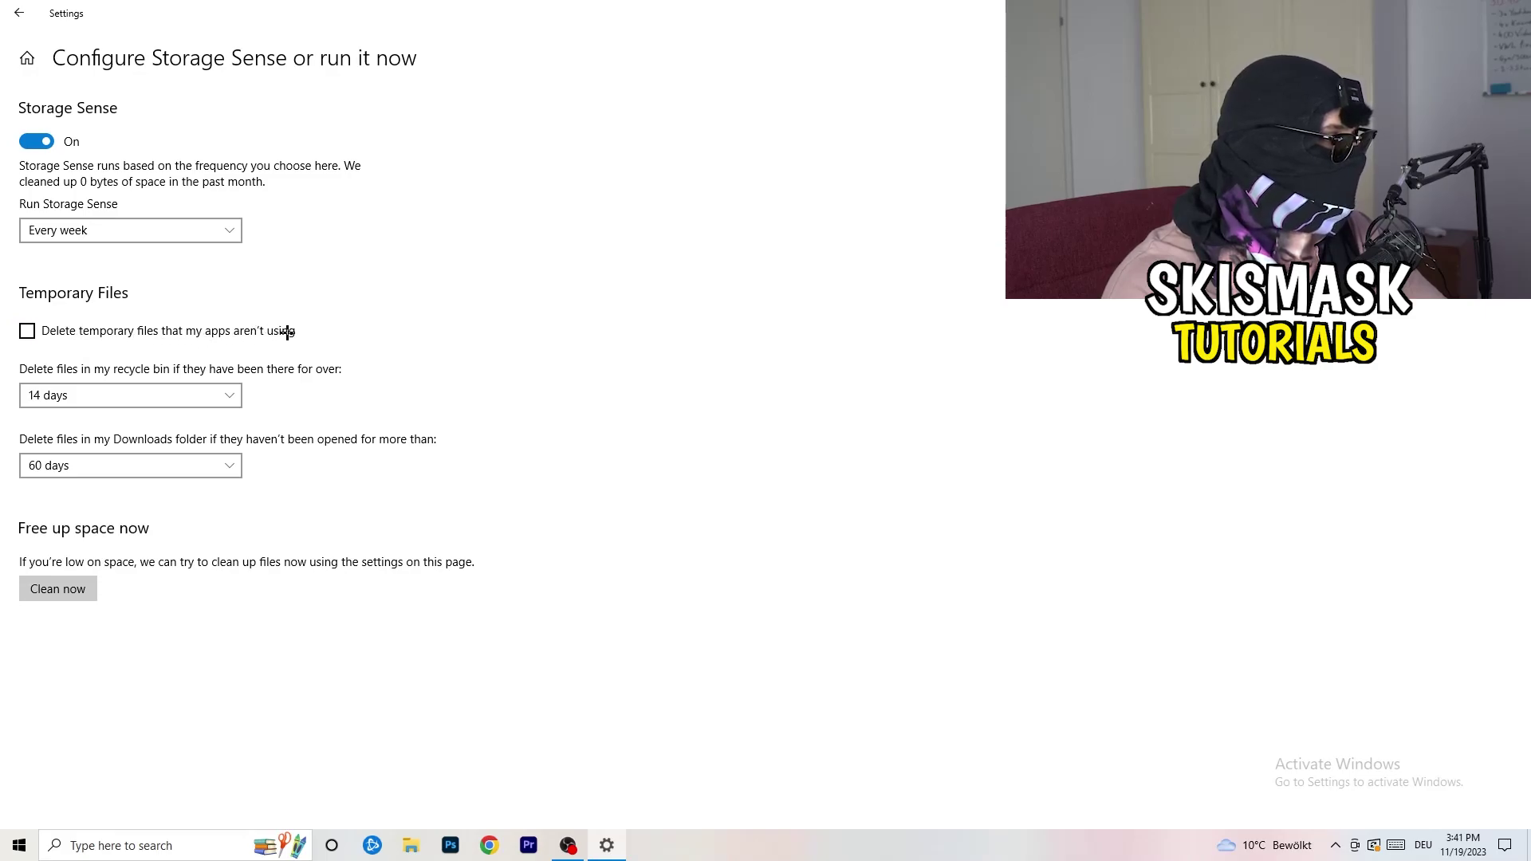
click(118, 395)
click(249, 495)
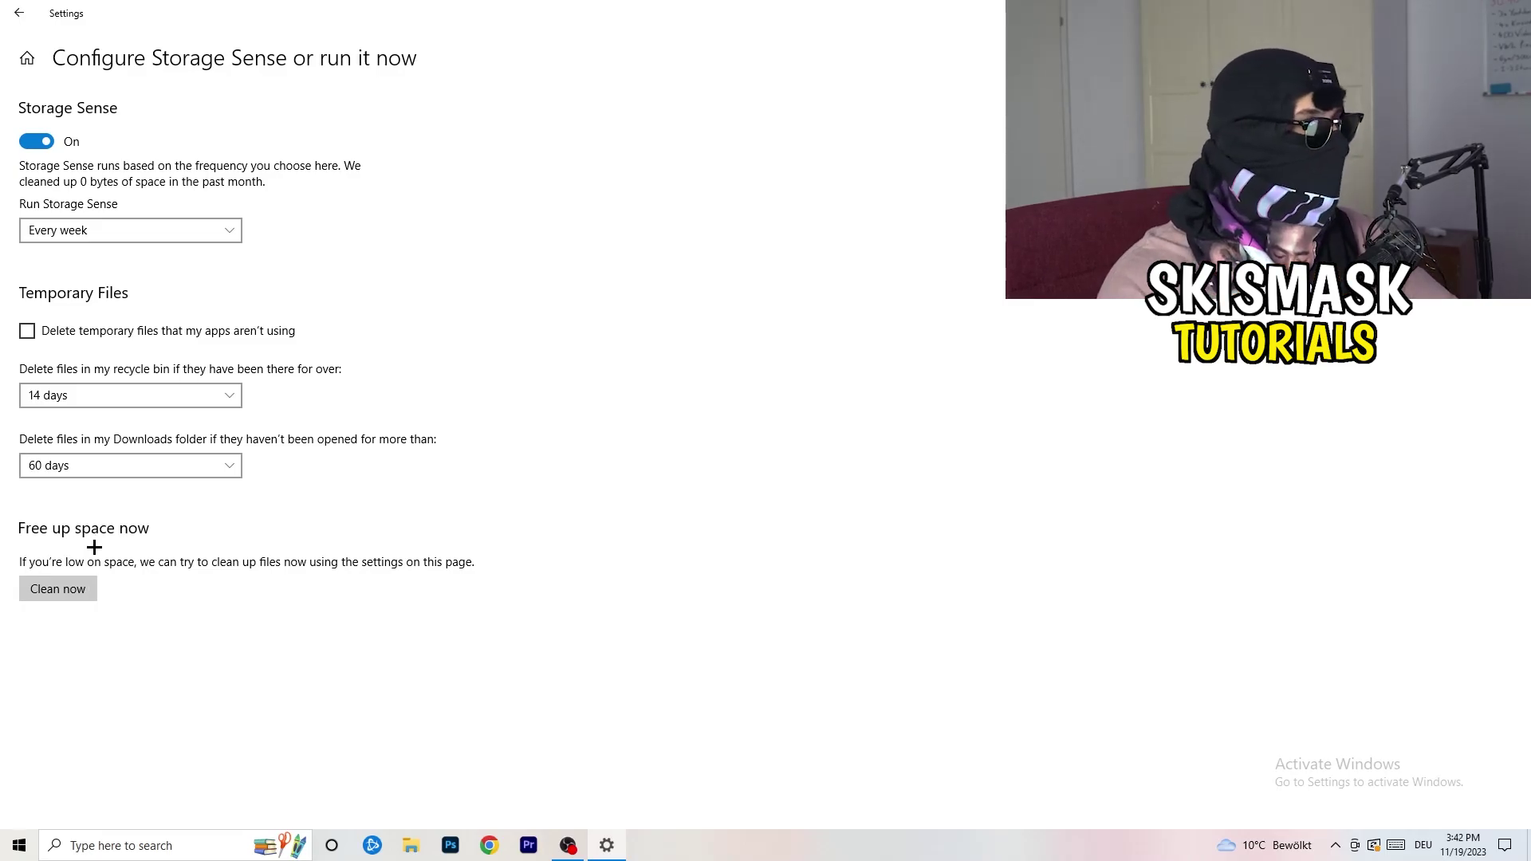
- Review the available power plans, including the additional ones, from the Power & sleep settings, and close Power Options and Settings
click(8, 16)
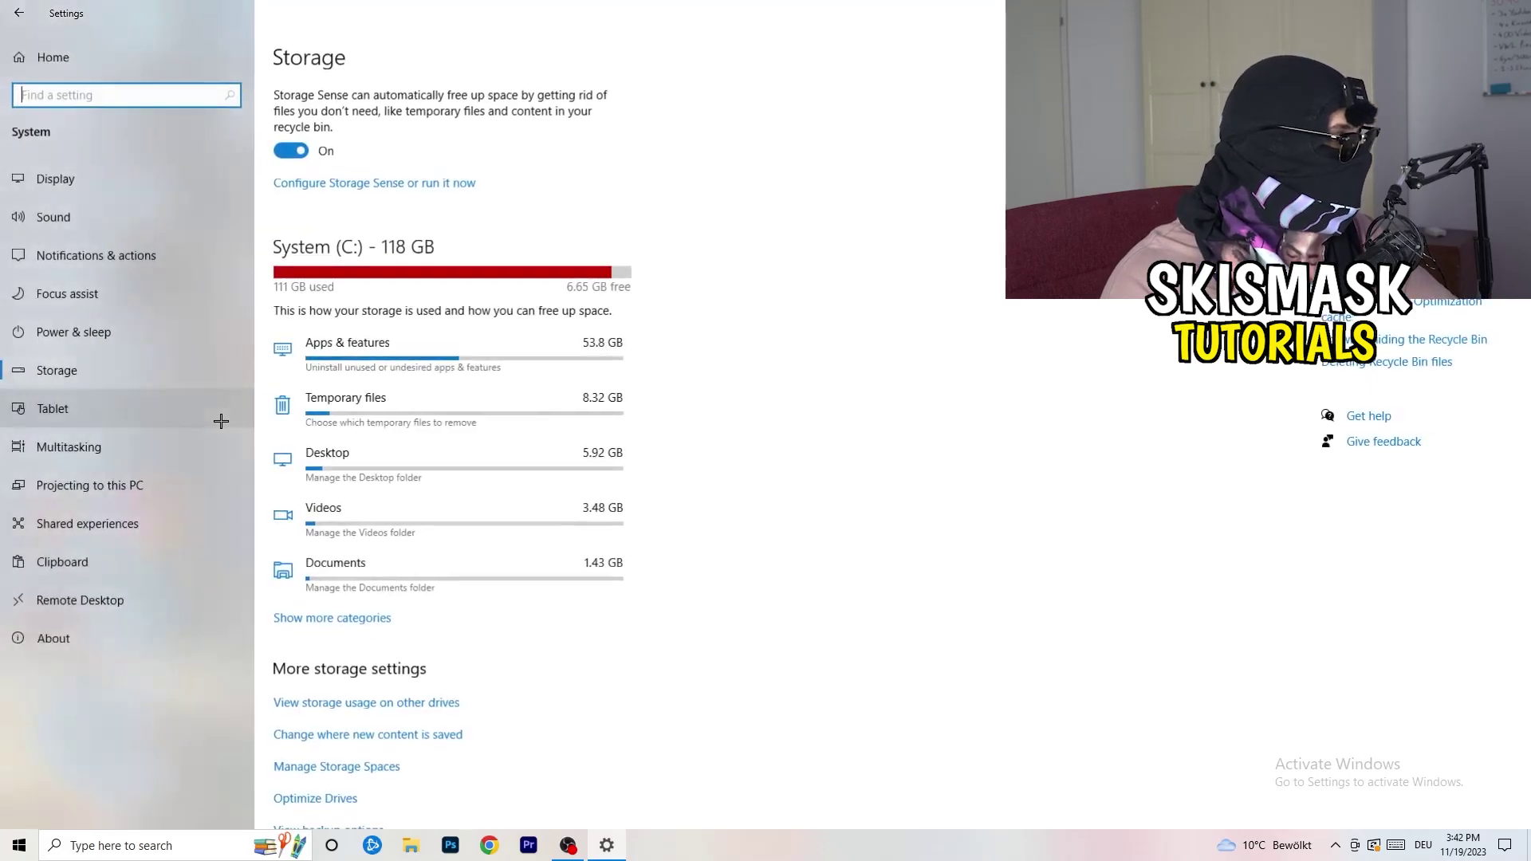
click(176, 334)
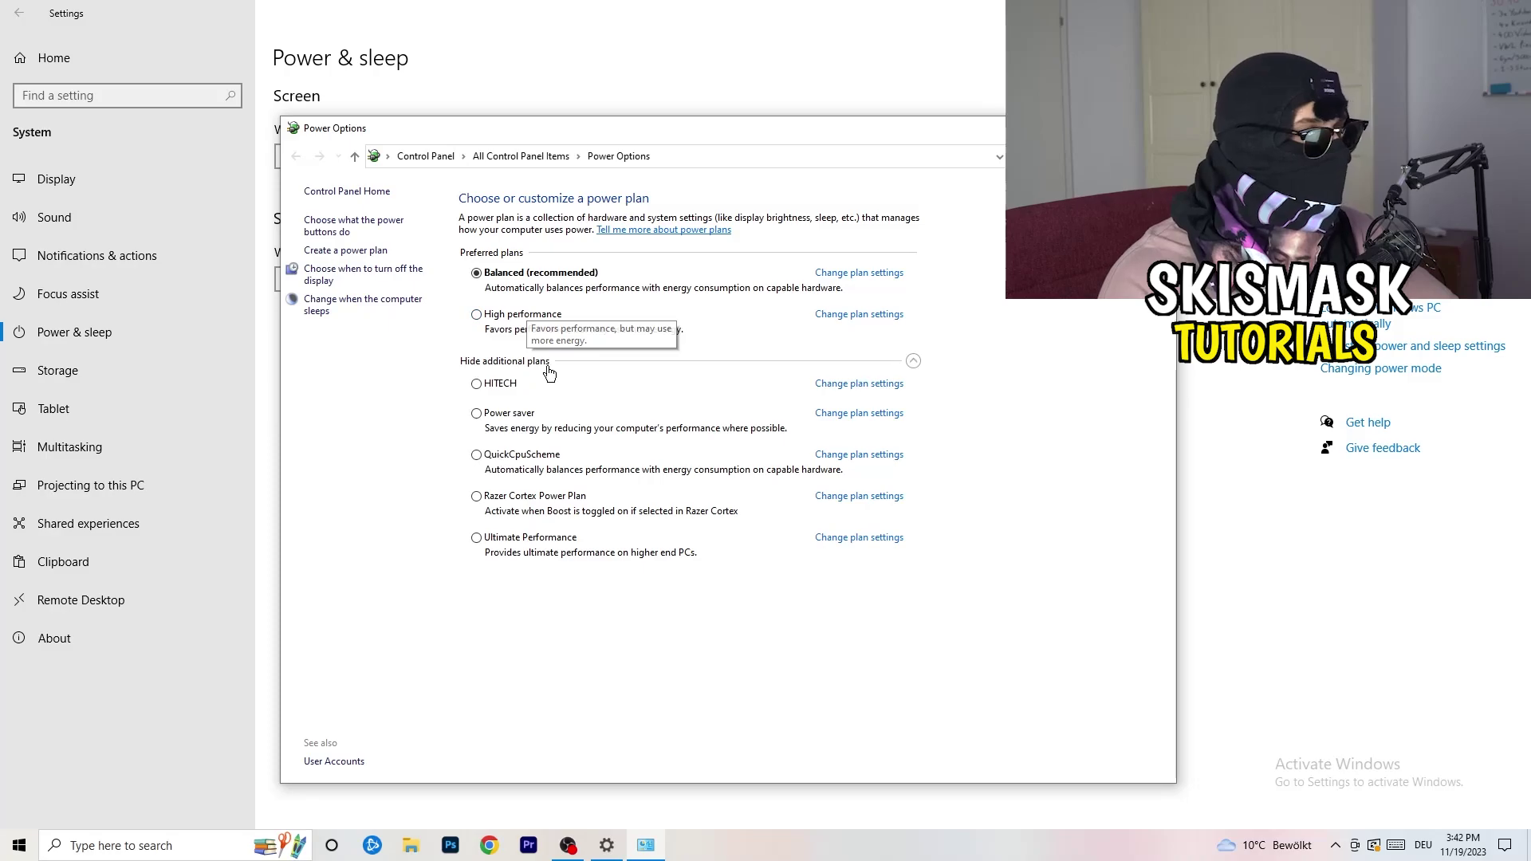
click(598, 363)
click(914, 361)
click(914, 362)
click(913, 361)
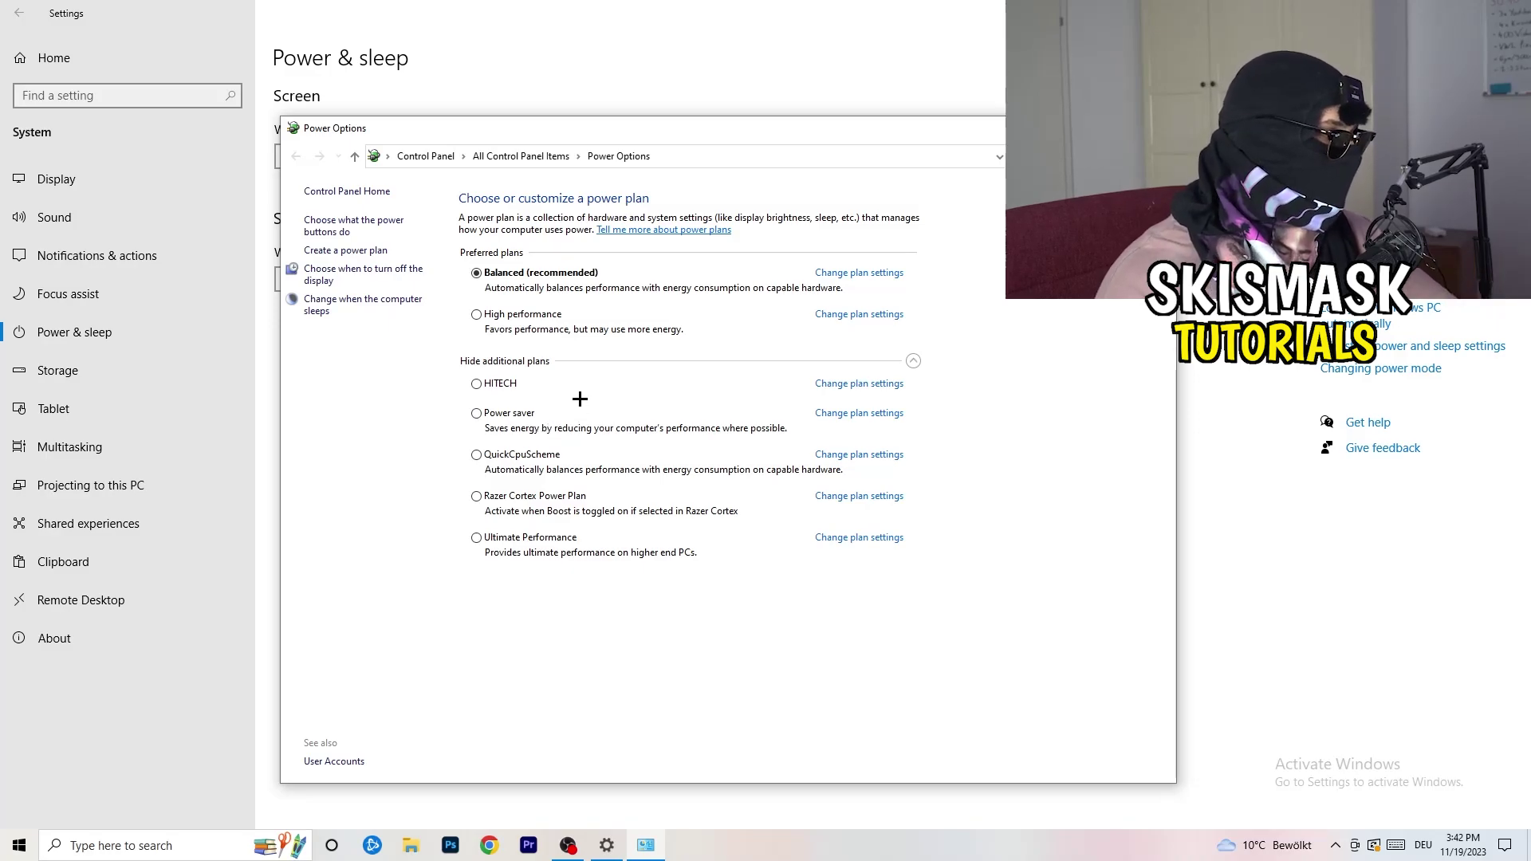
key(alt+F4)
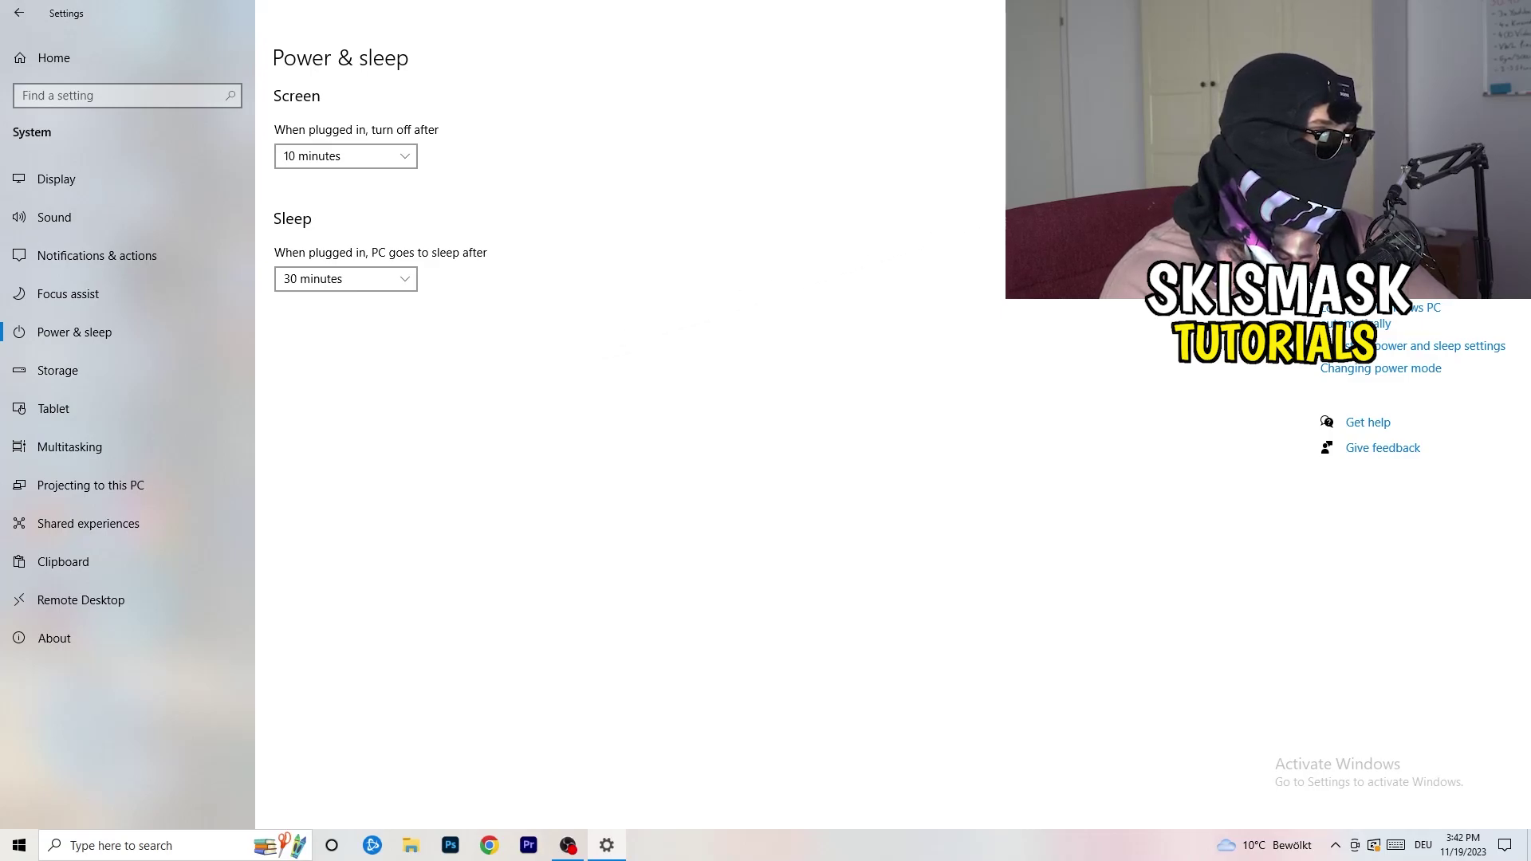
click(1512, 12)
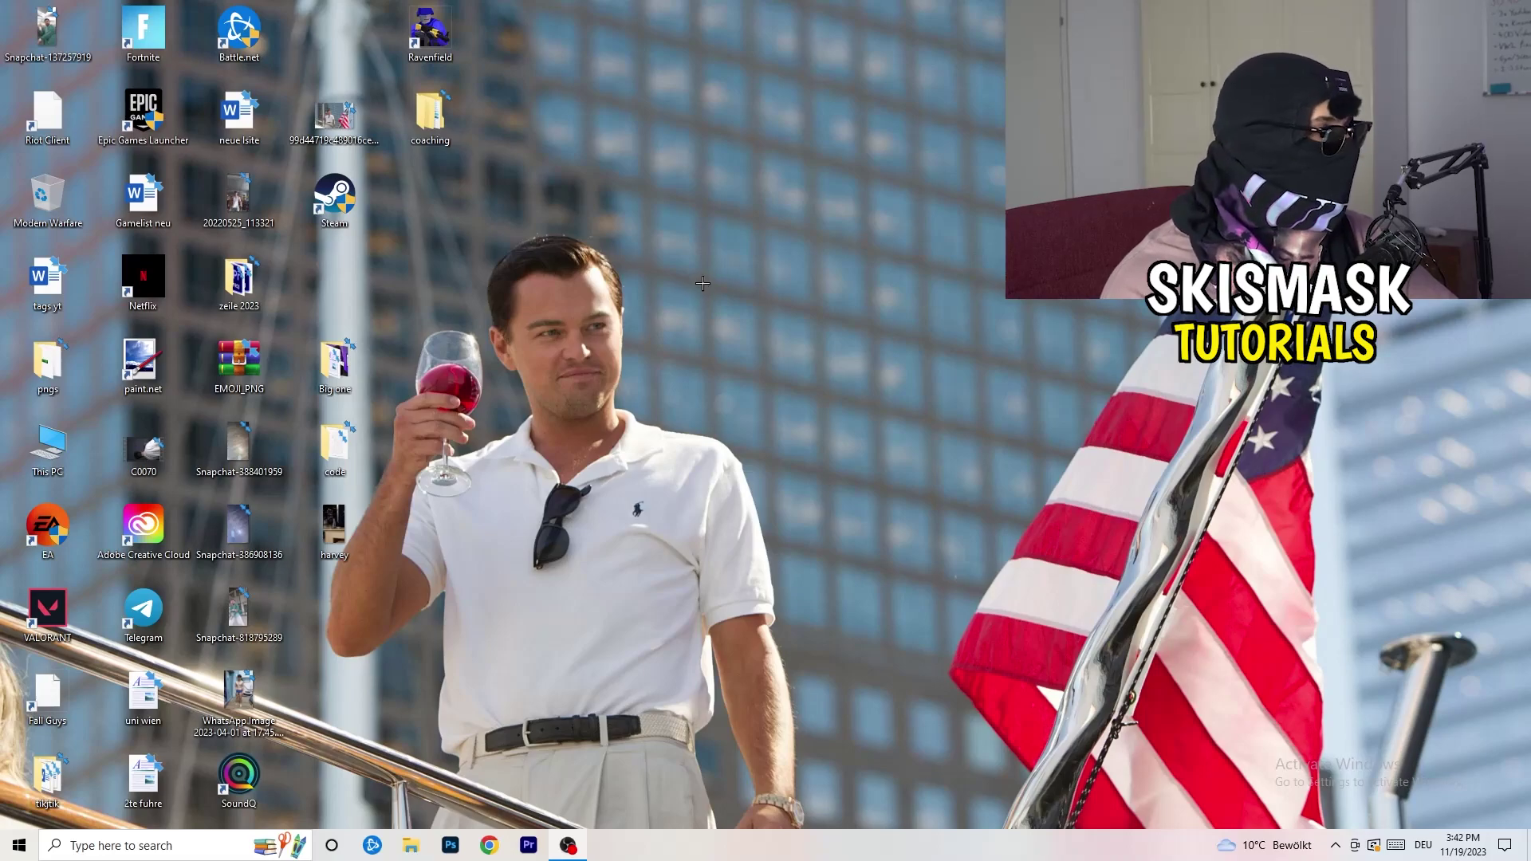
- Move the Steam shortcut to a free area of the desktop and open the compatibility settings in its properties
drag(356, 213, 834, 299)
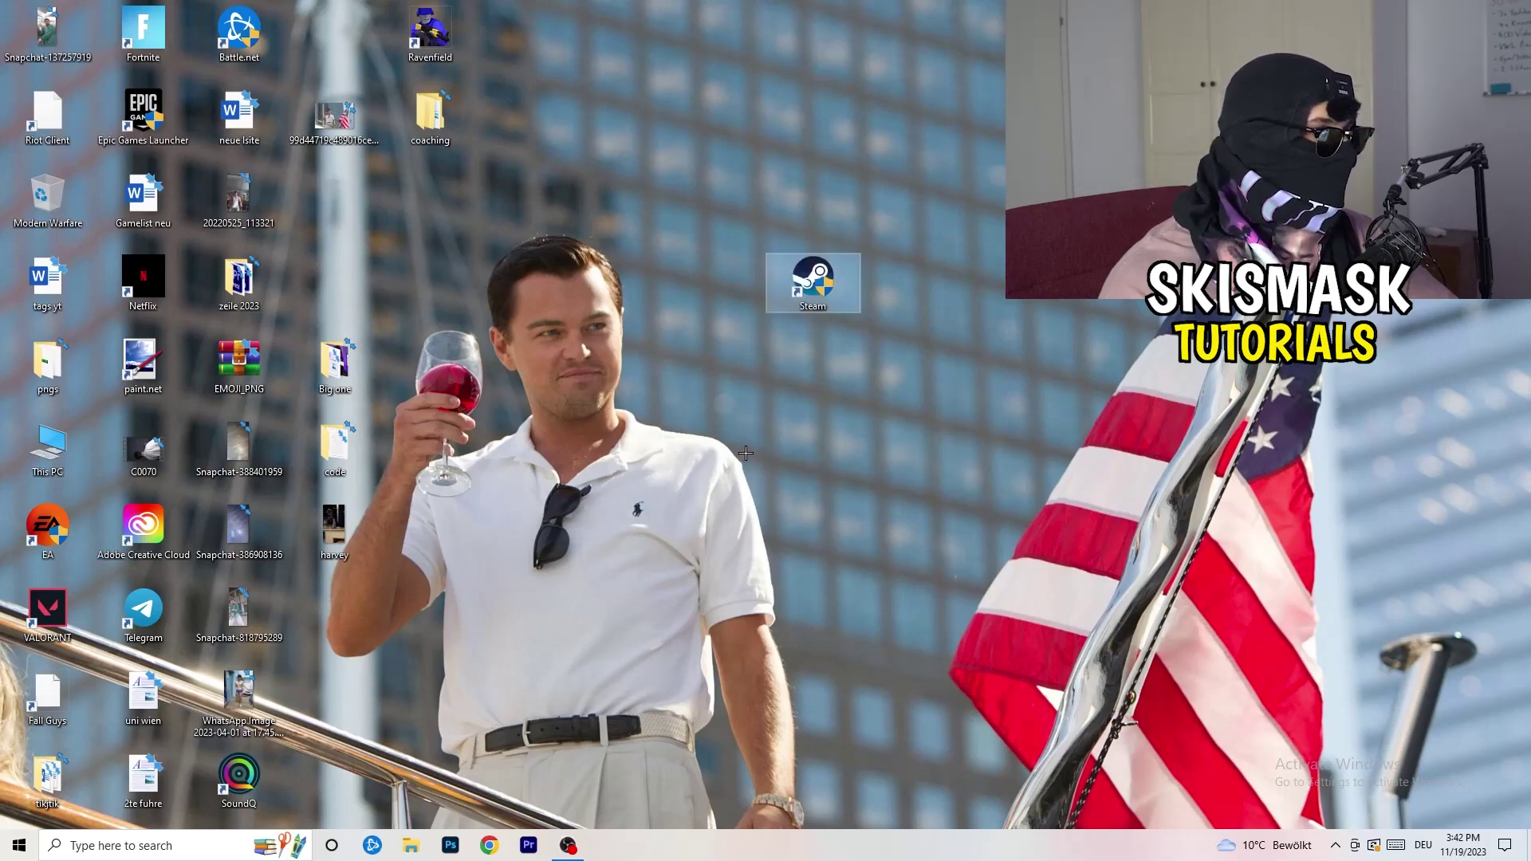
right_click(801, 285)
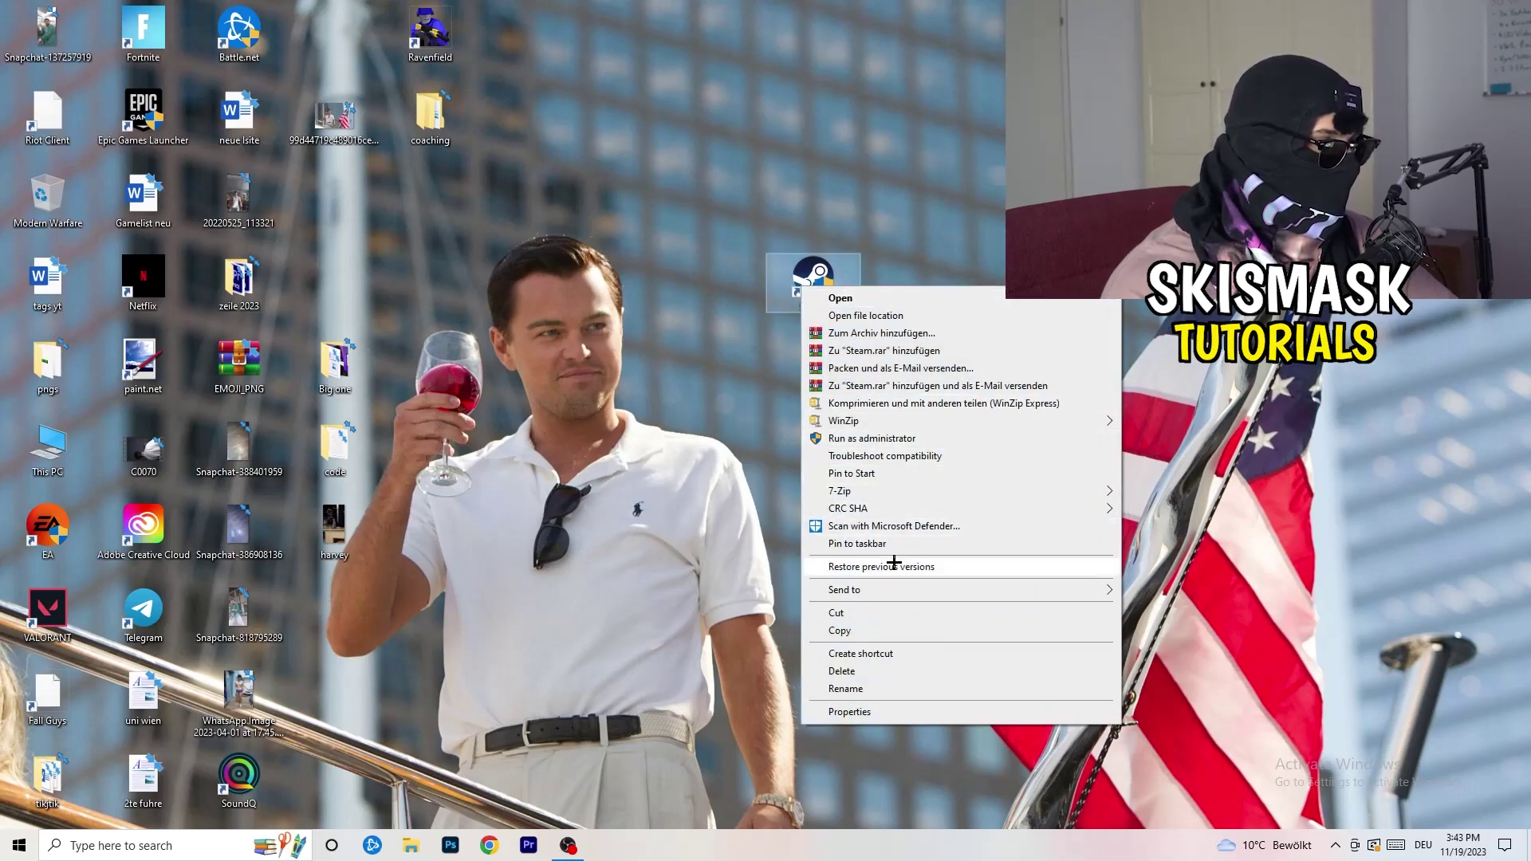
click(850, 712)
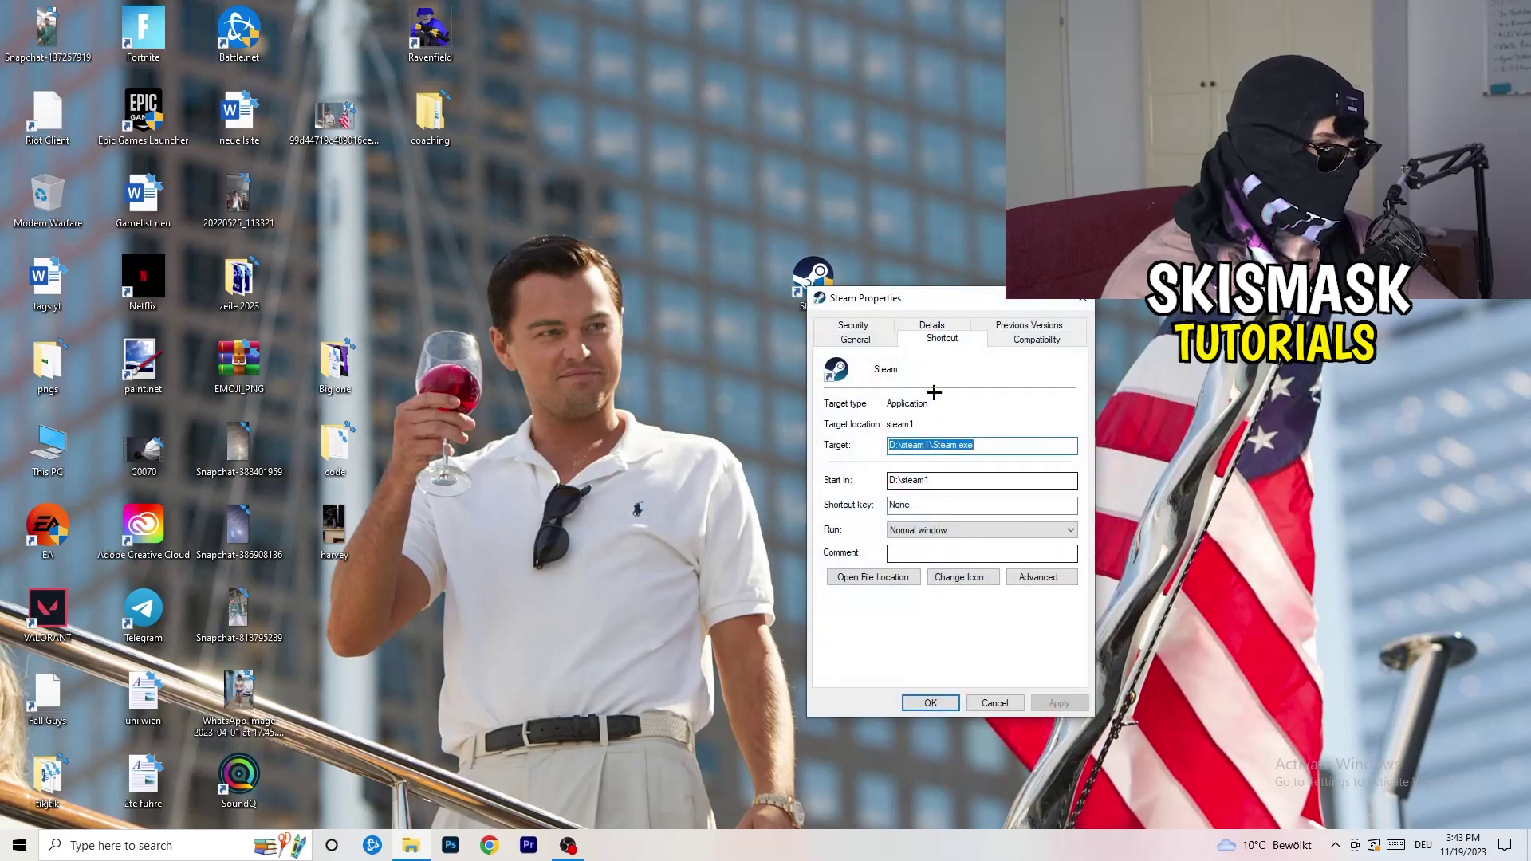
drag(891, 293, 739, 225)
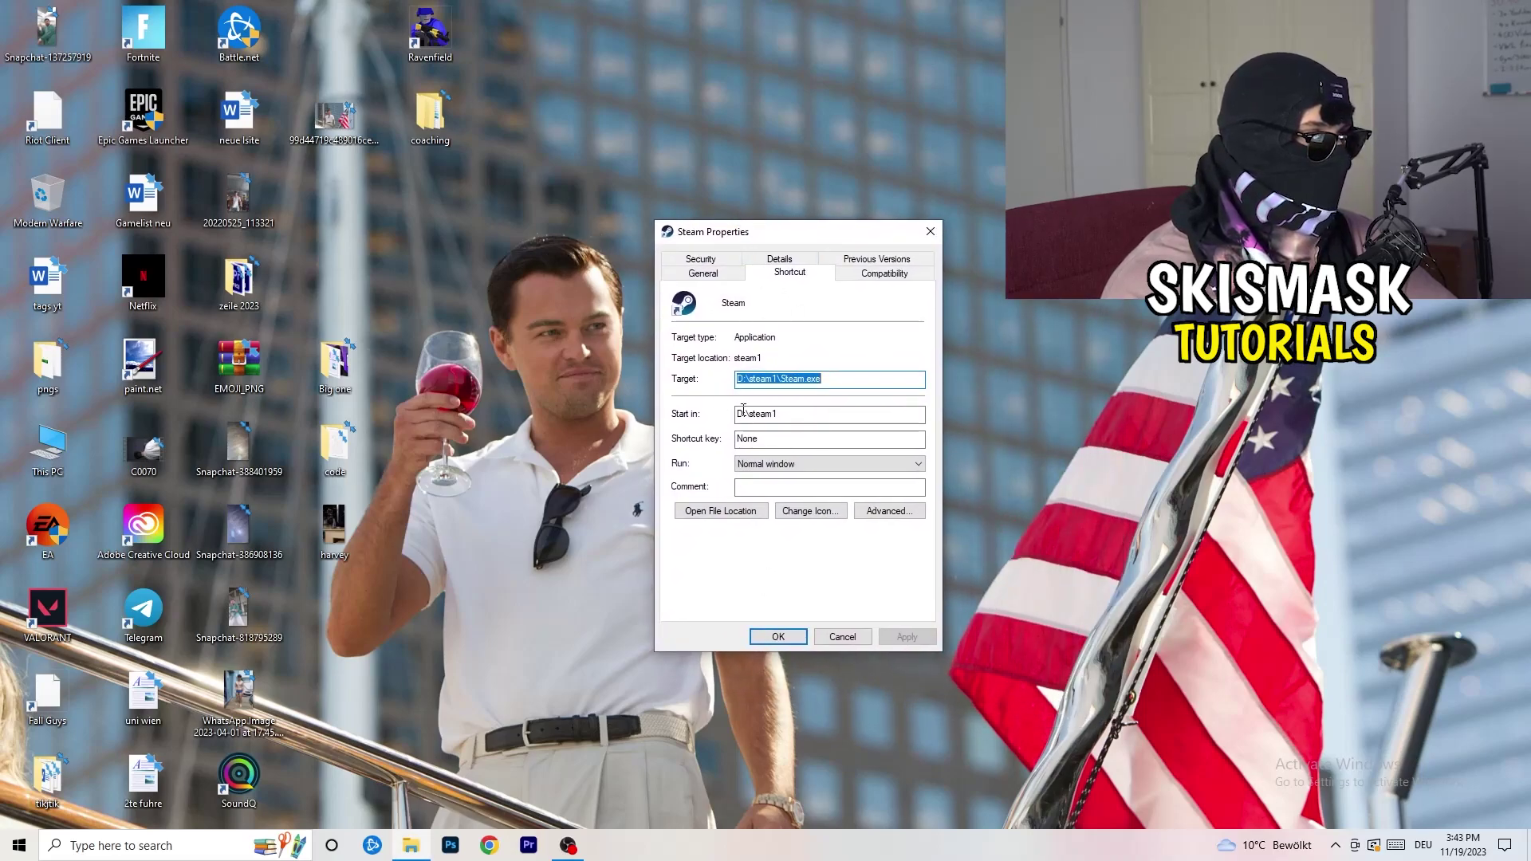
click(903, 276)
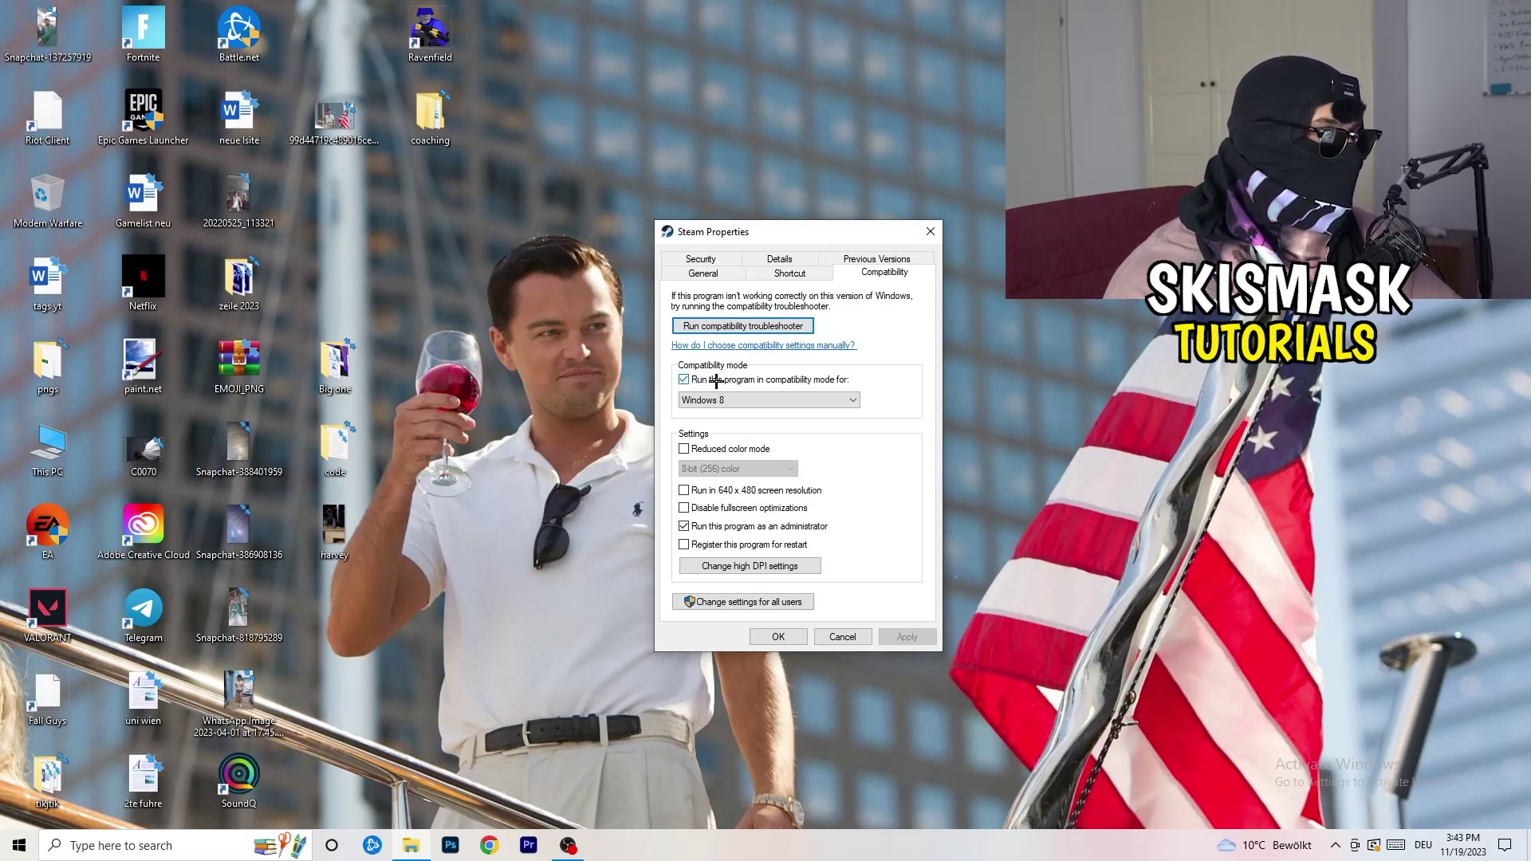
- Set Steam to run in compatibility mode for Windows 8 and apply the compatibility settings
click(838, 380)
click(688, 380)
click(751, 400)
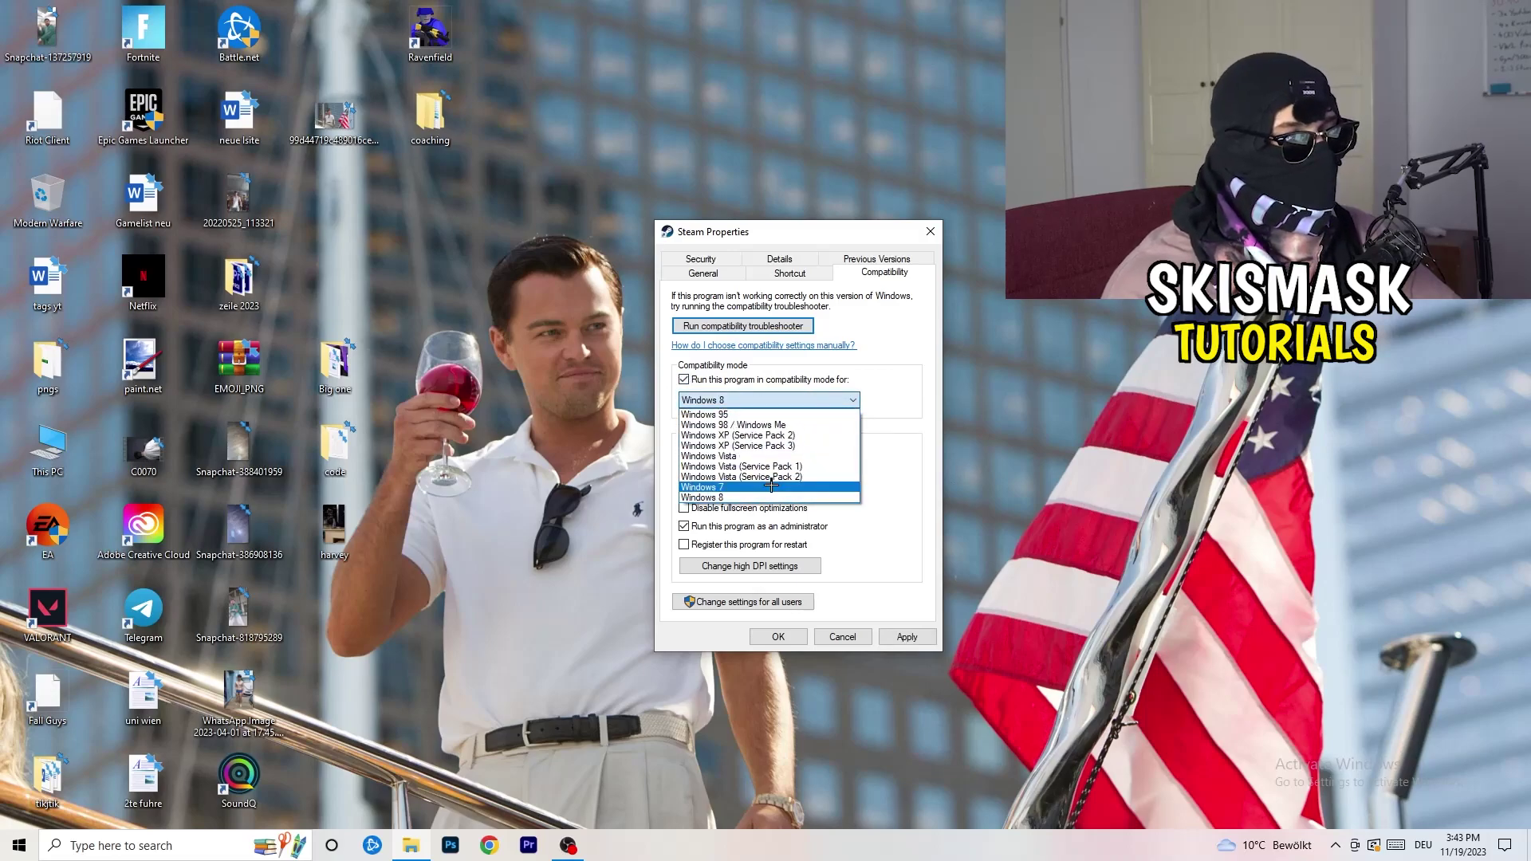
click(890, 465)
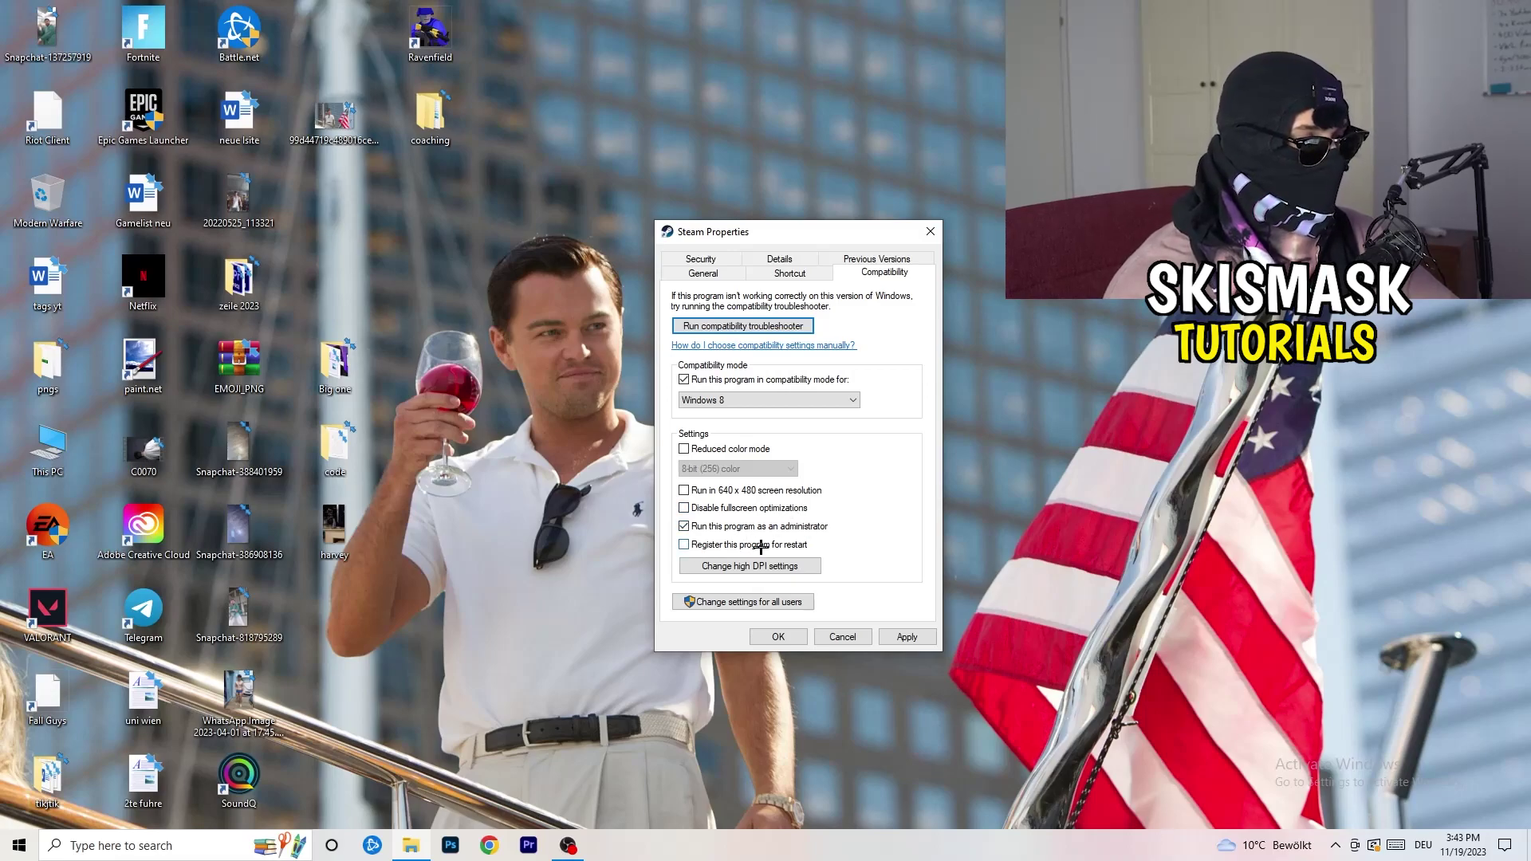
click(883, 636)
click(778, 637)
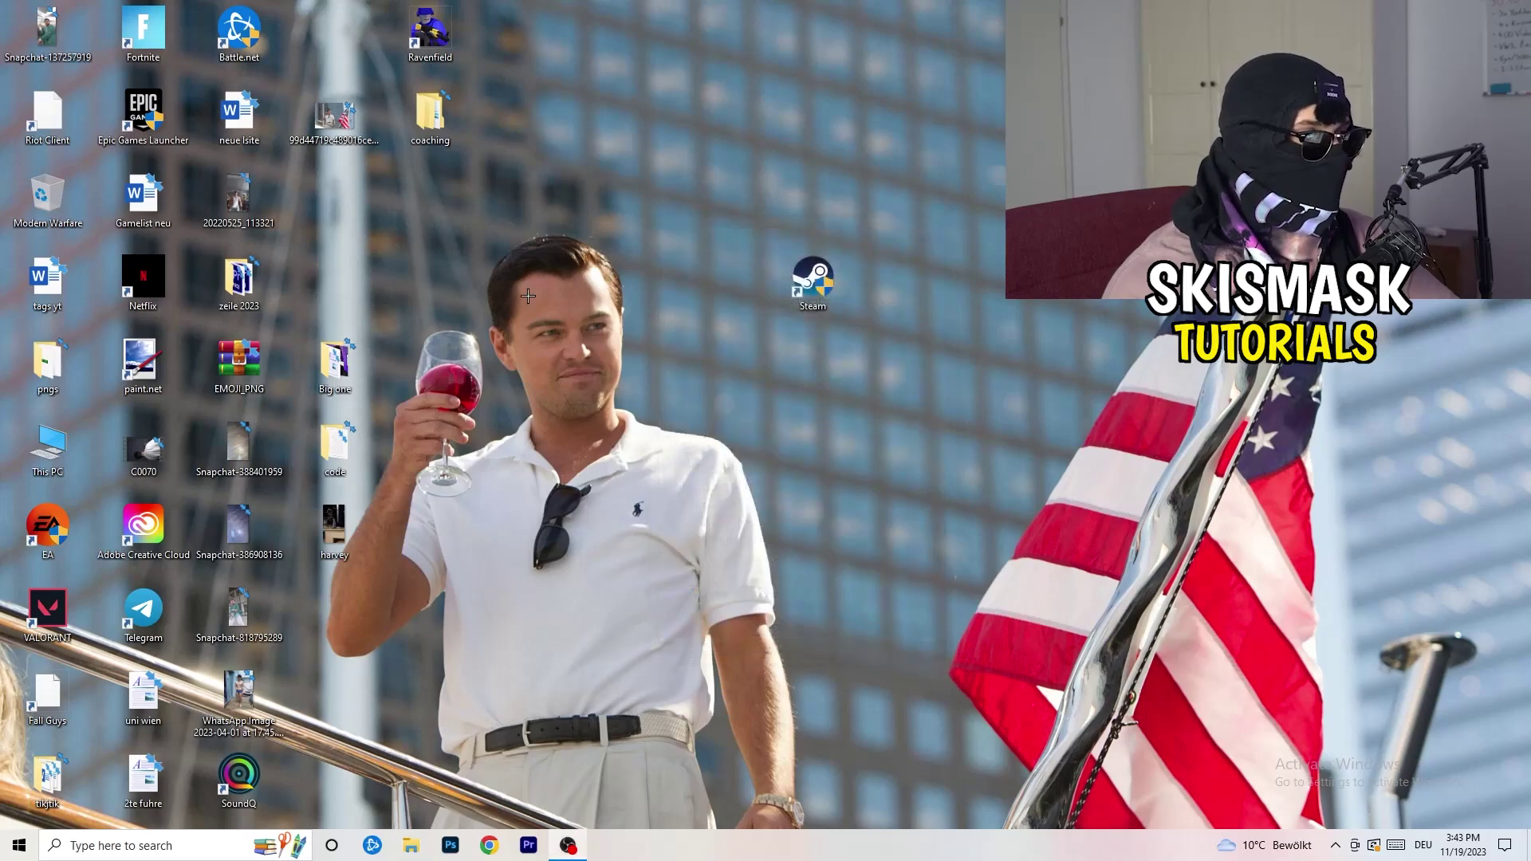
drag(805, 275, 714, 287)
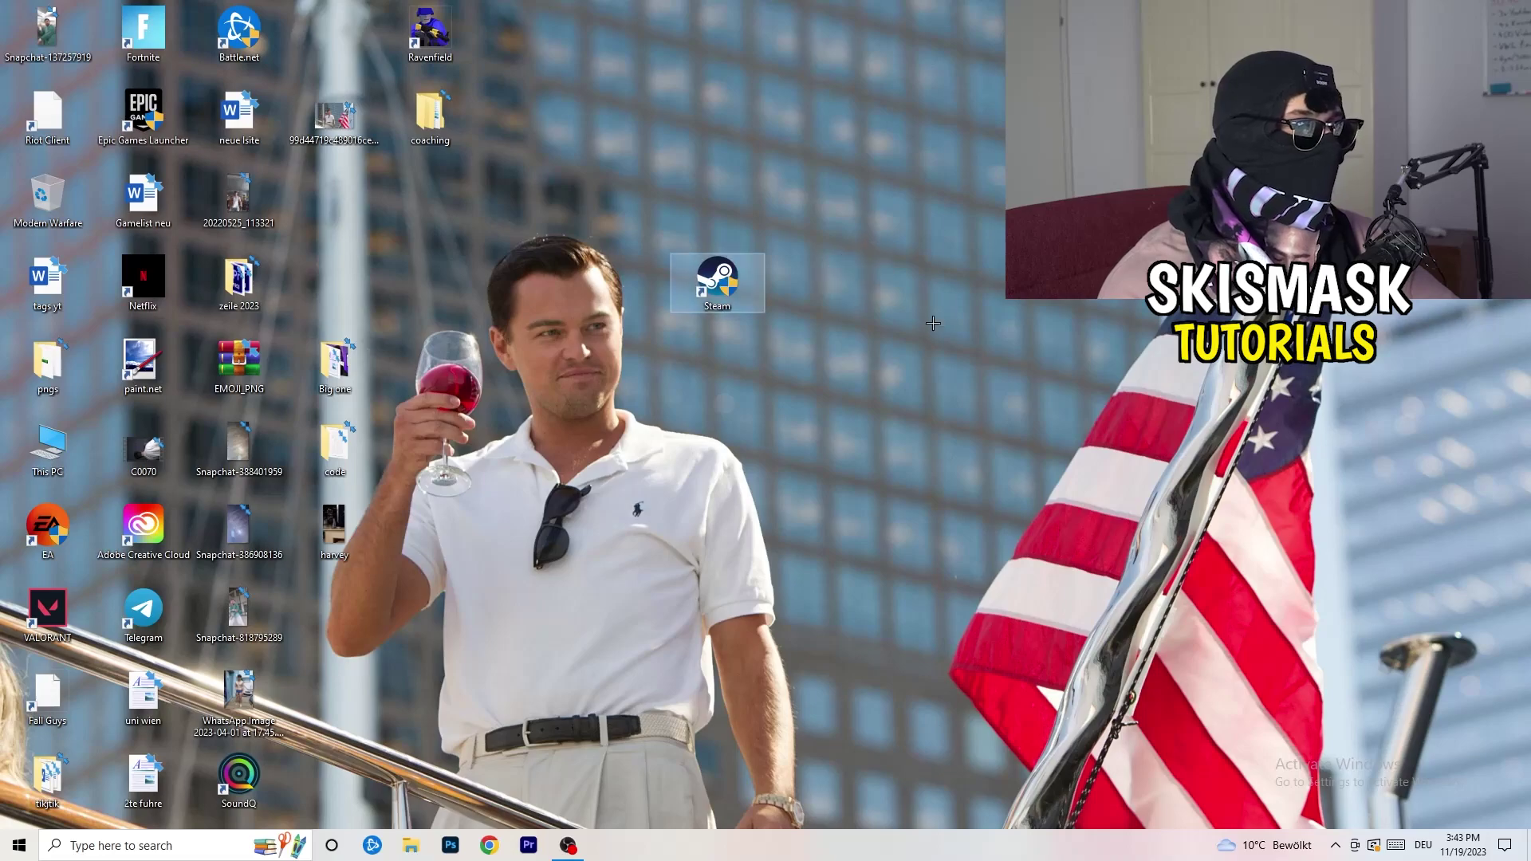
drag(741, 299, 932, 299)
drag(800, 289, 997, 232)
click(928, 489)
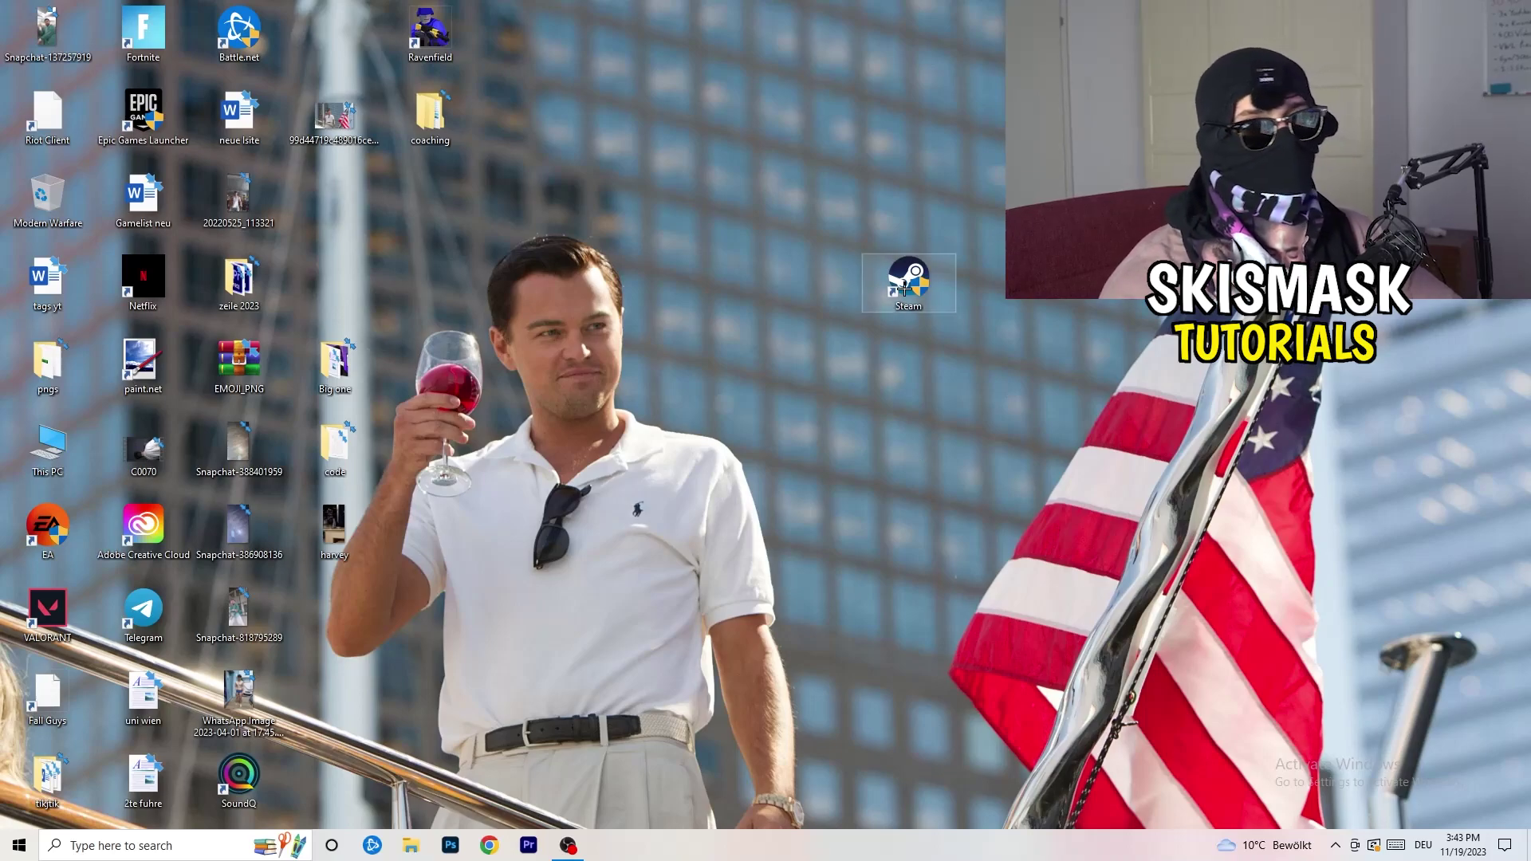
mouse_move(905, 288)
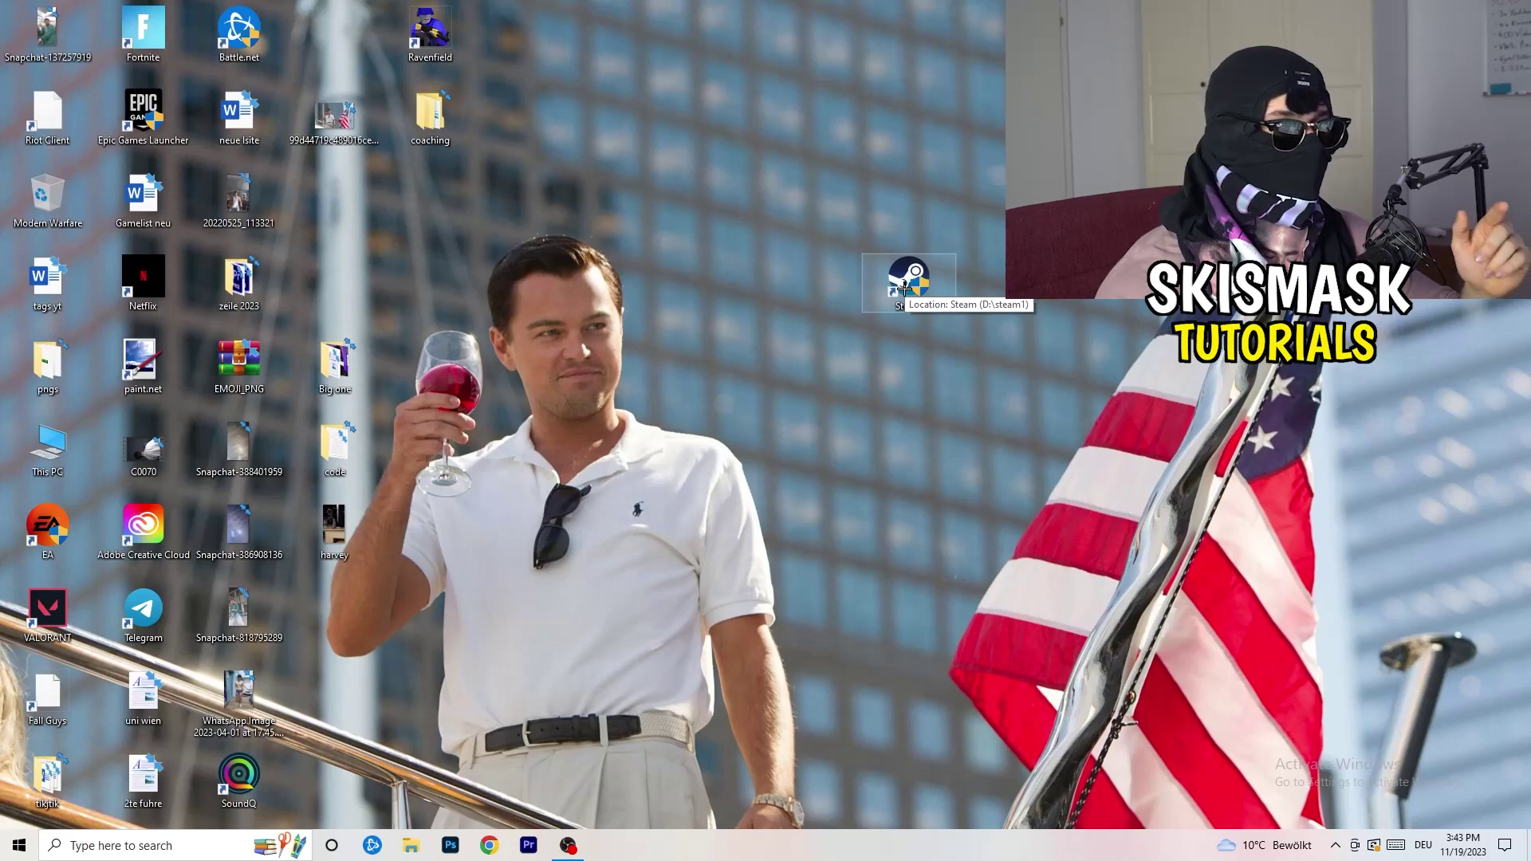
right_click(906, 277)
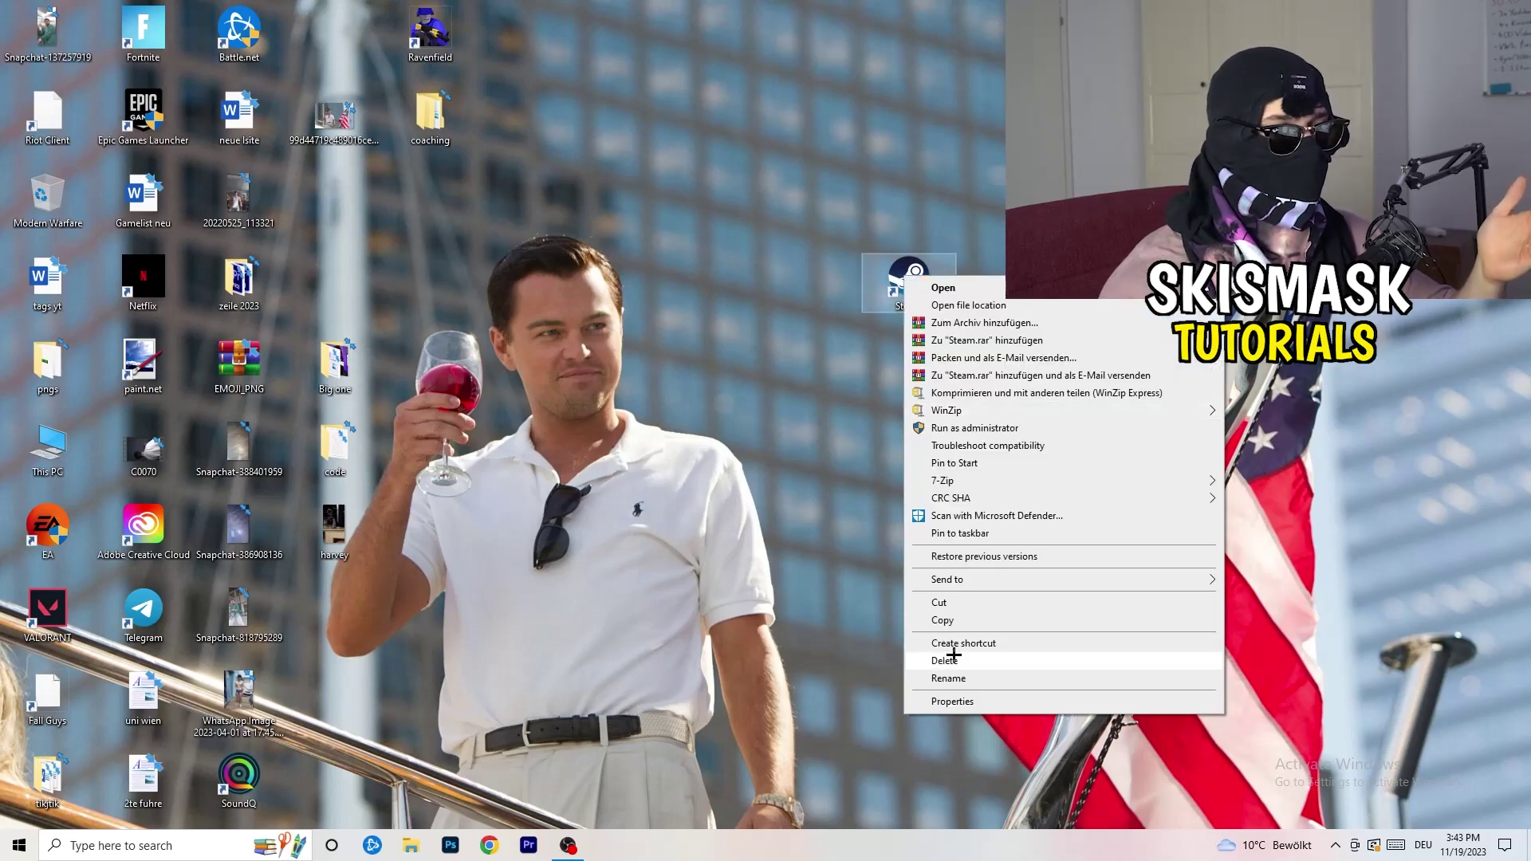
click(726, 339)
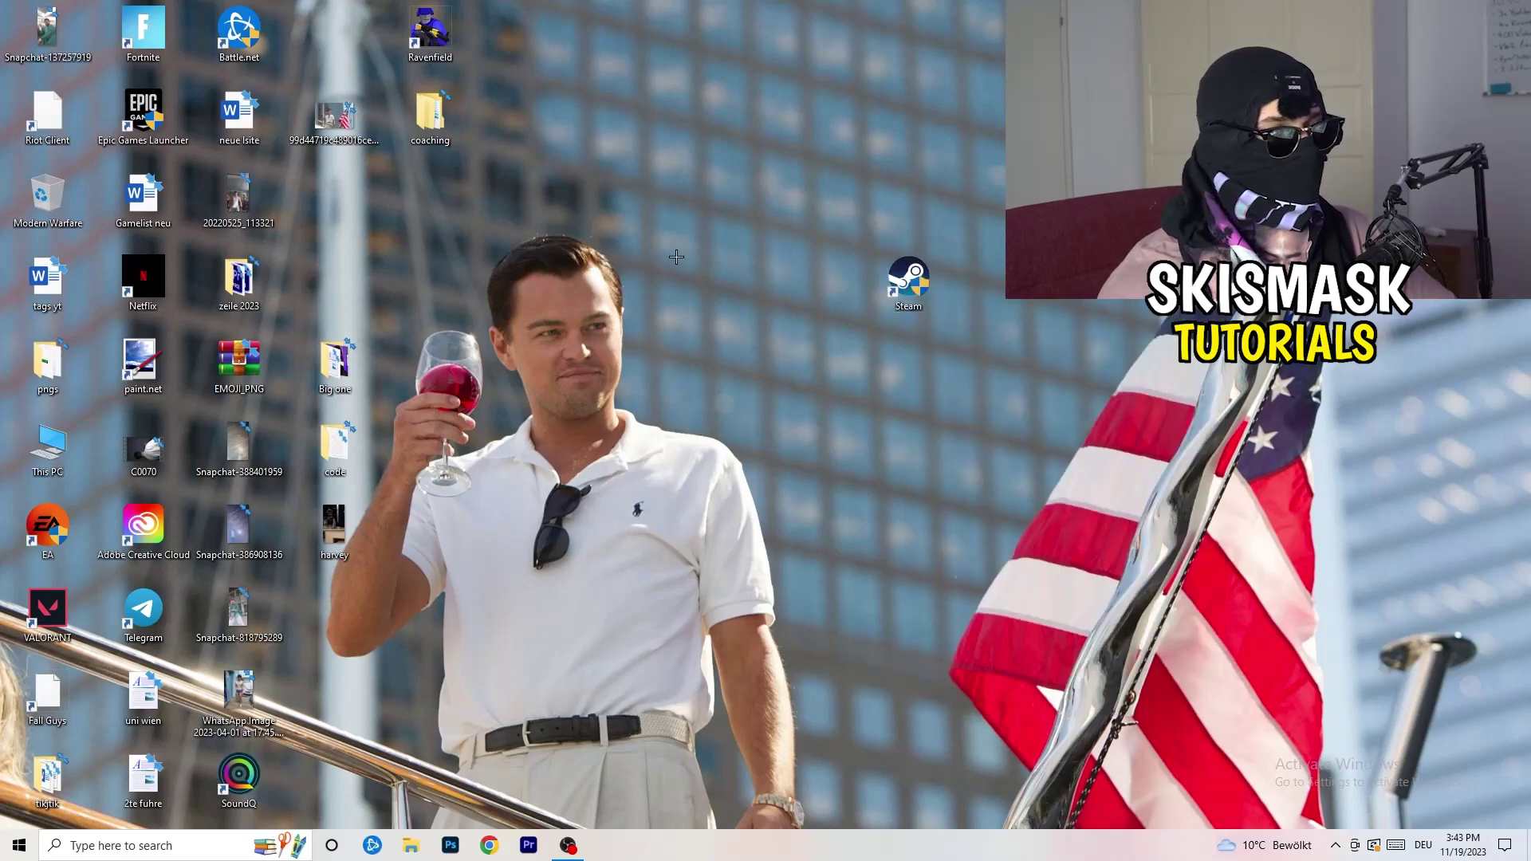
- Move the Steam shortcut back to its original spot among the desktop icons, above the Big one folder
drag(907, 278, 338, 198)
click(624, 184)
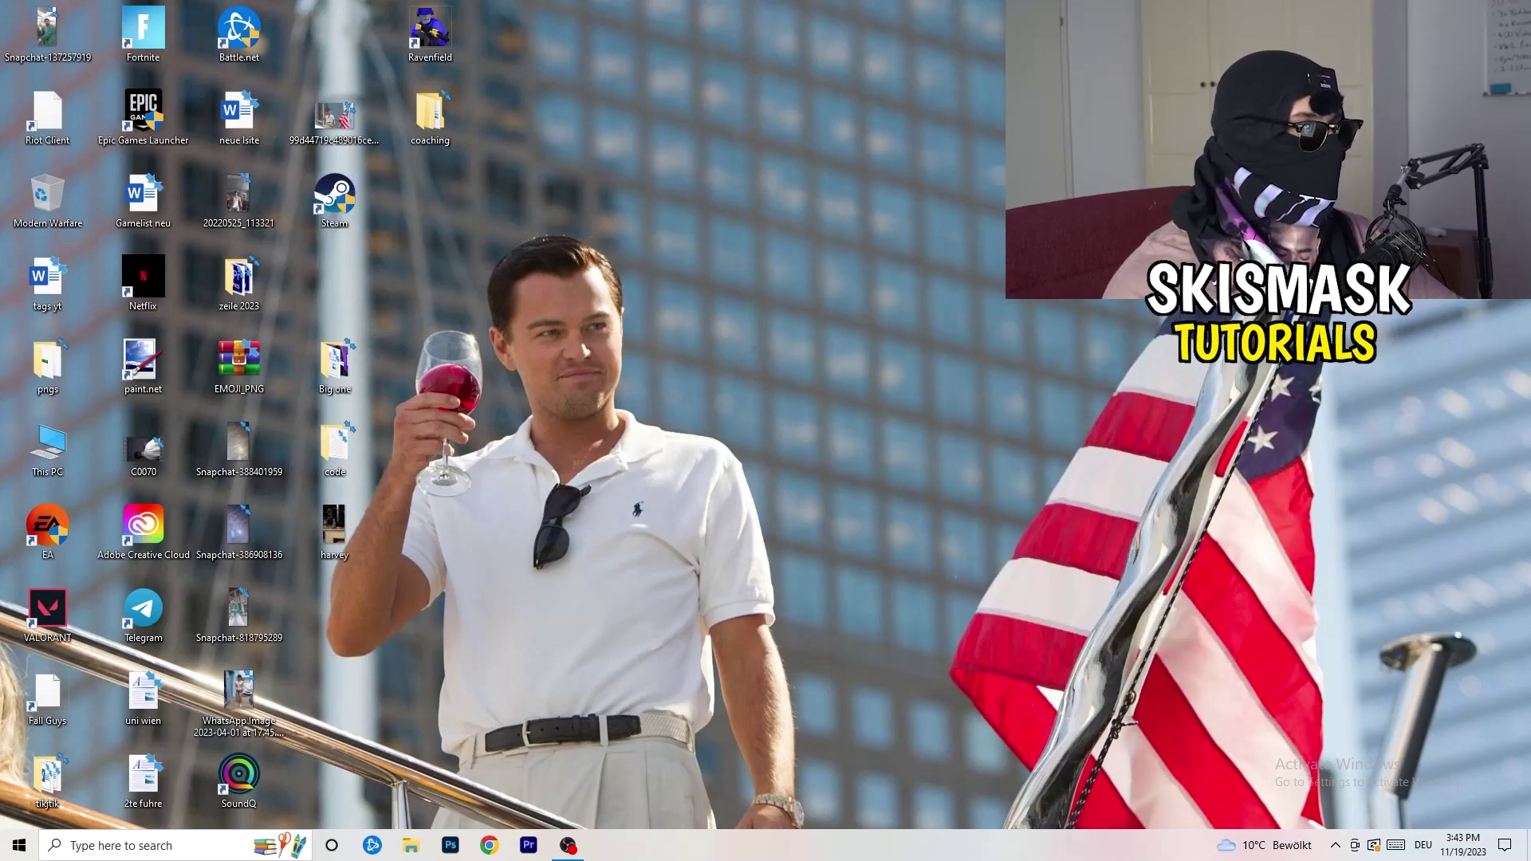
- Open the gaming section of Windows Settings and review the Captures recording options and the Game Mode setting
click(19, 844)
click(20, 774)
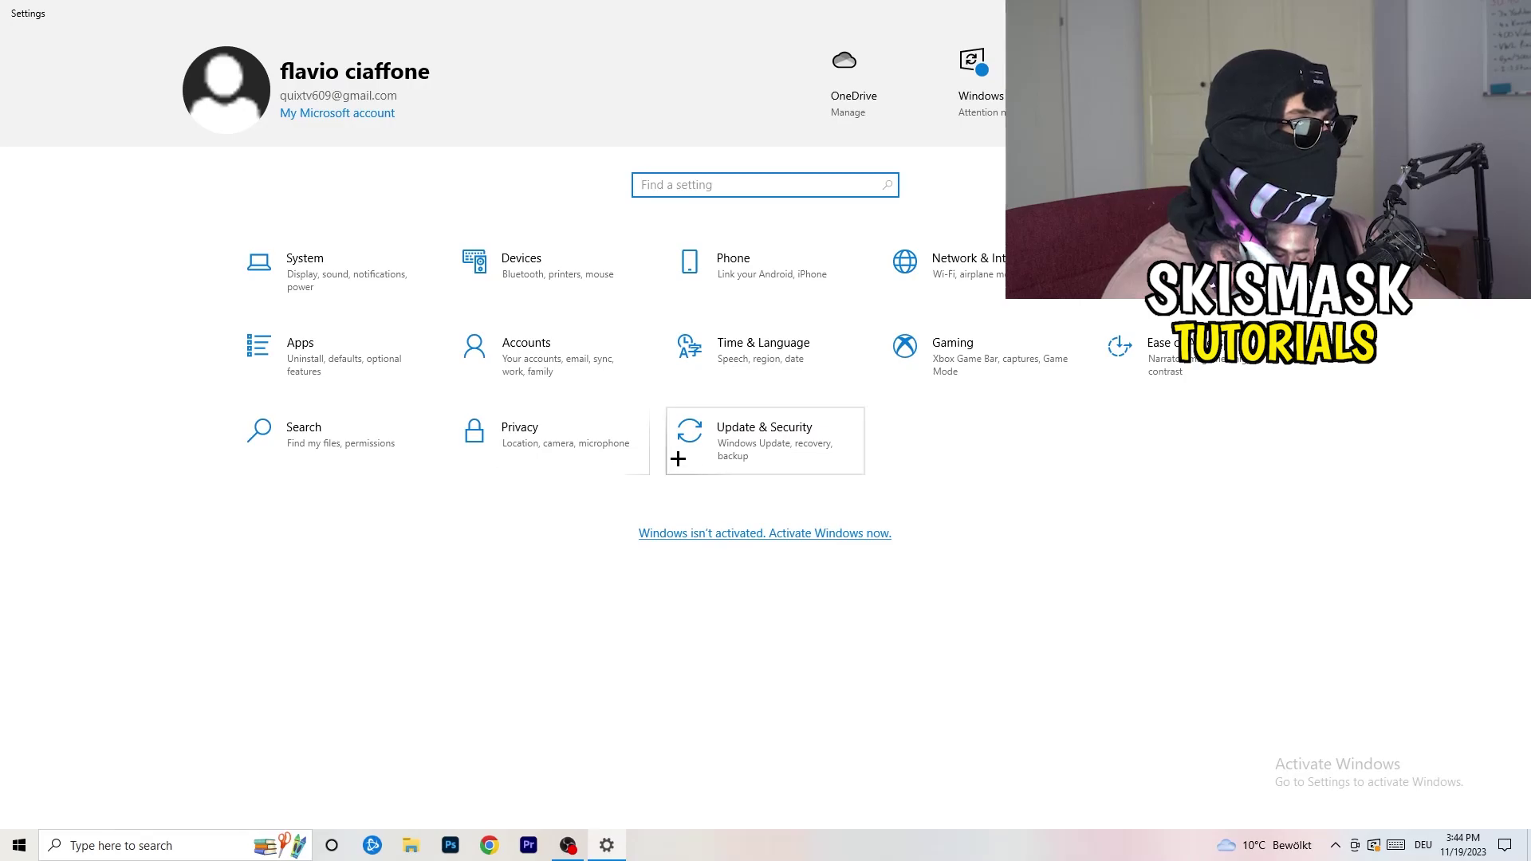
click(912, 351)
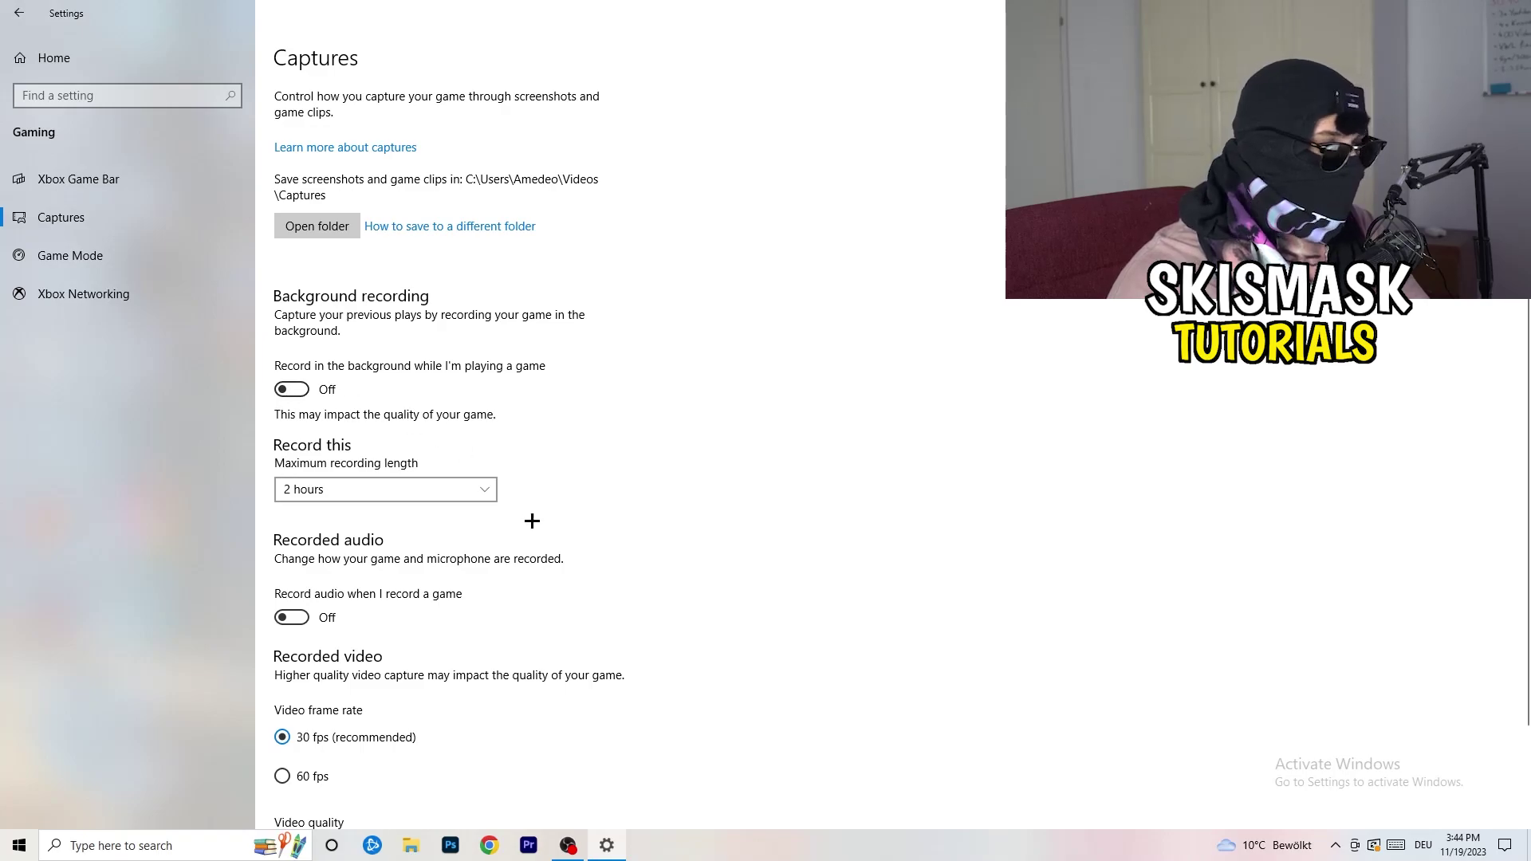
scroll(478, 494, down, 3)
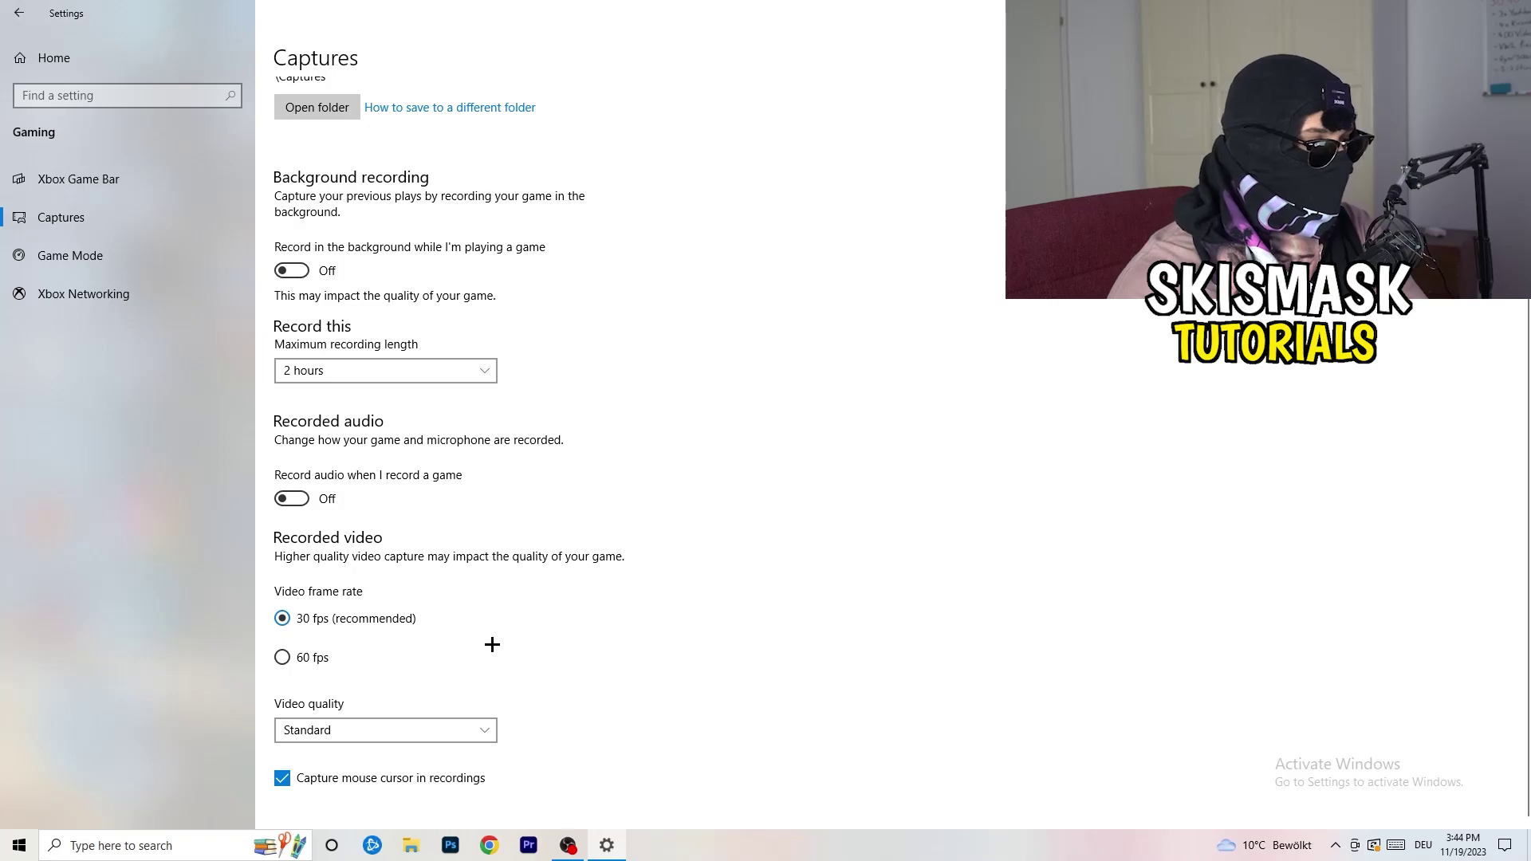
scroll(492, 644, up, 3)
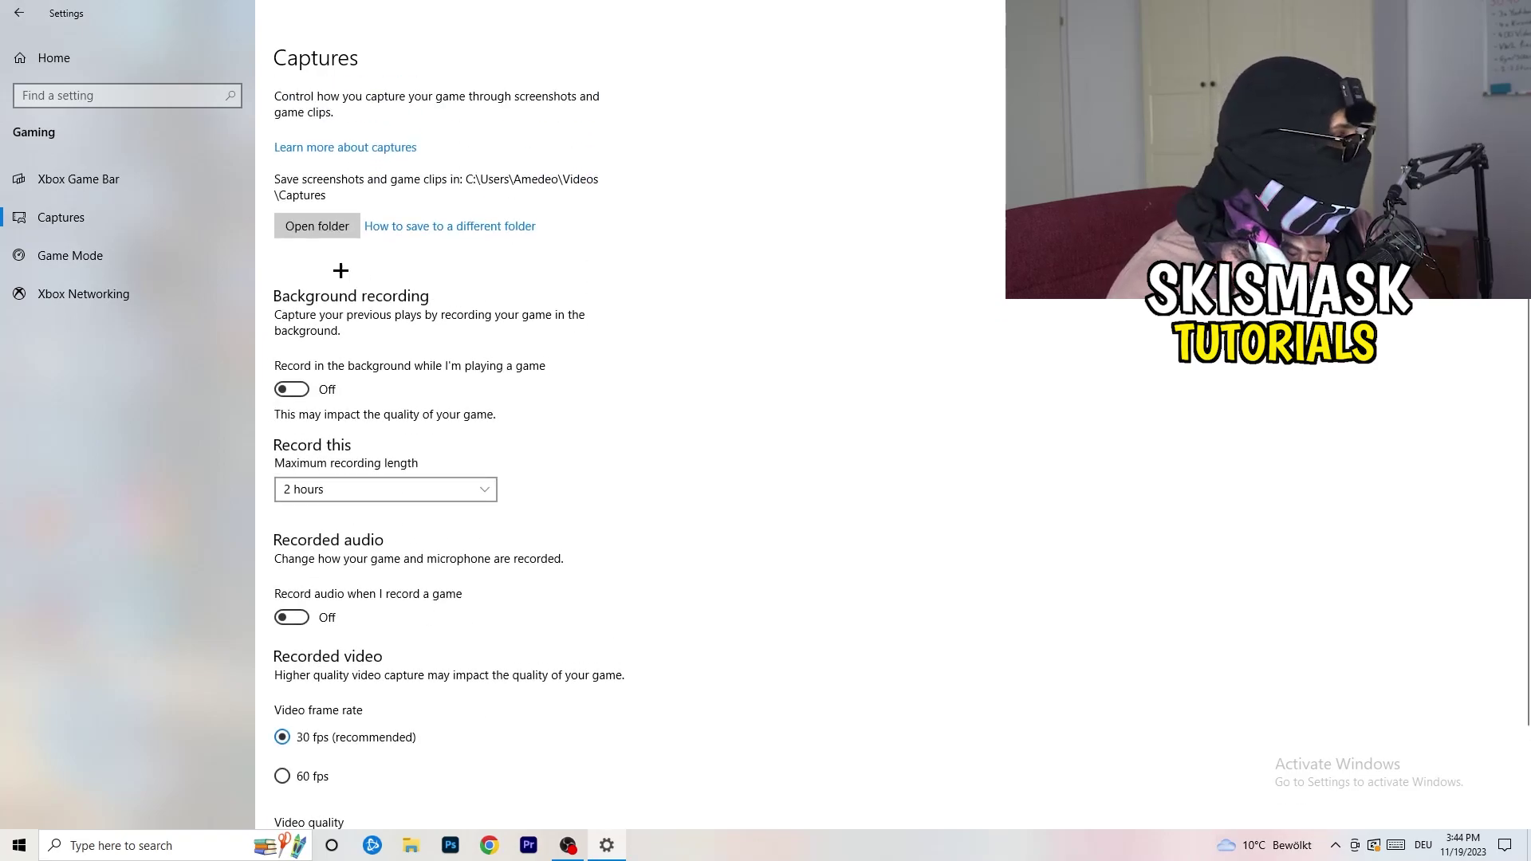
click(70, 255)
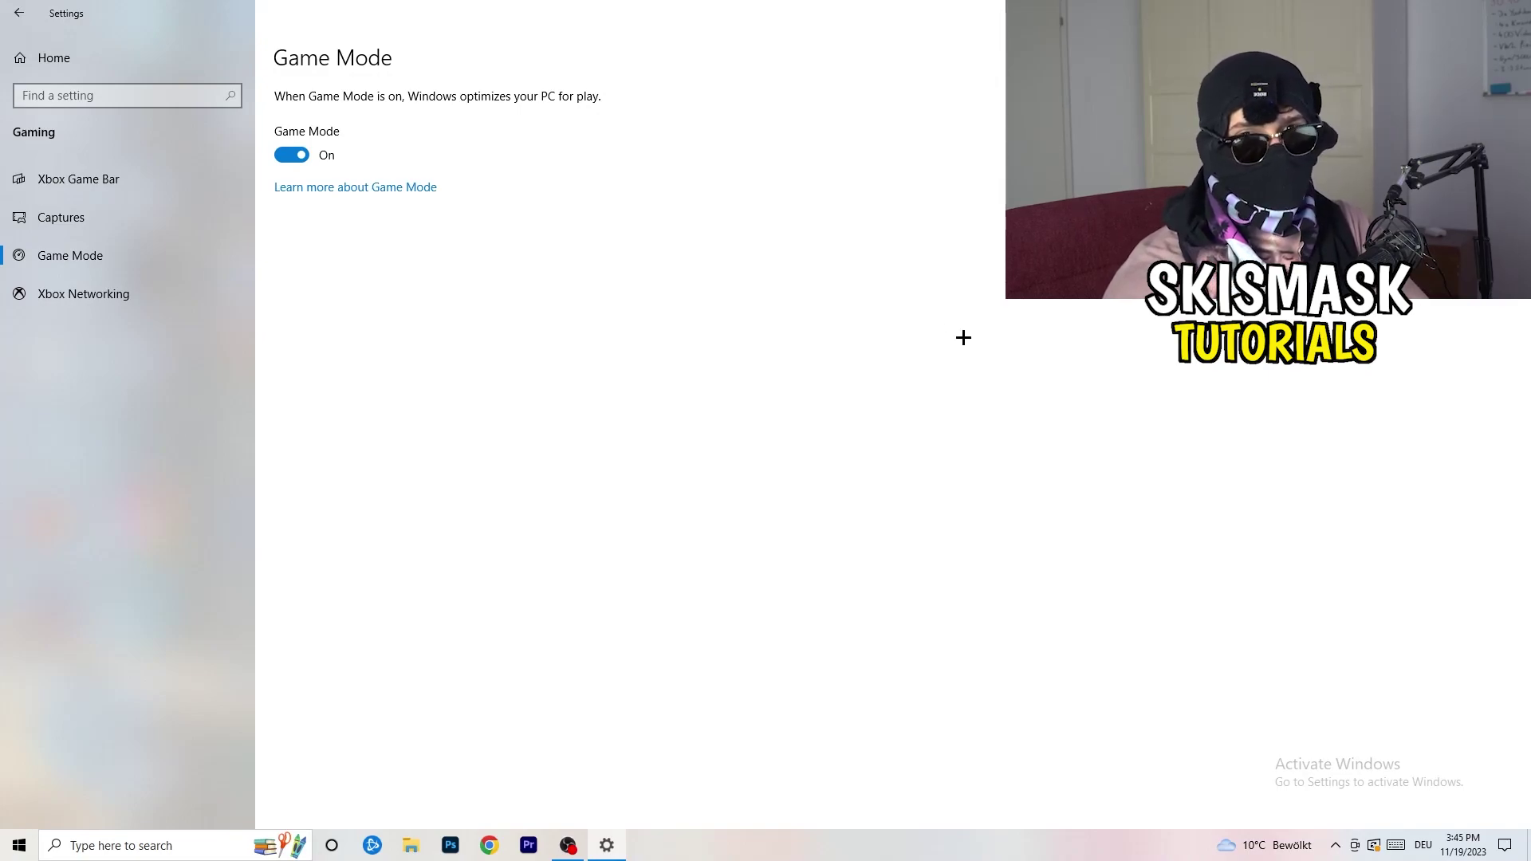
- Open the Update & Security settings and check the Windows Update status
click(16, 9)
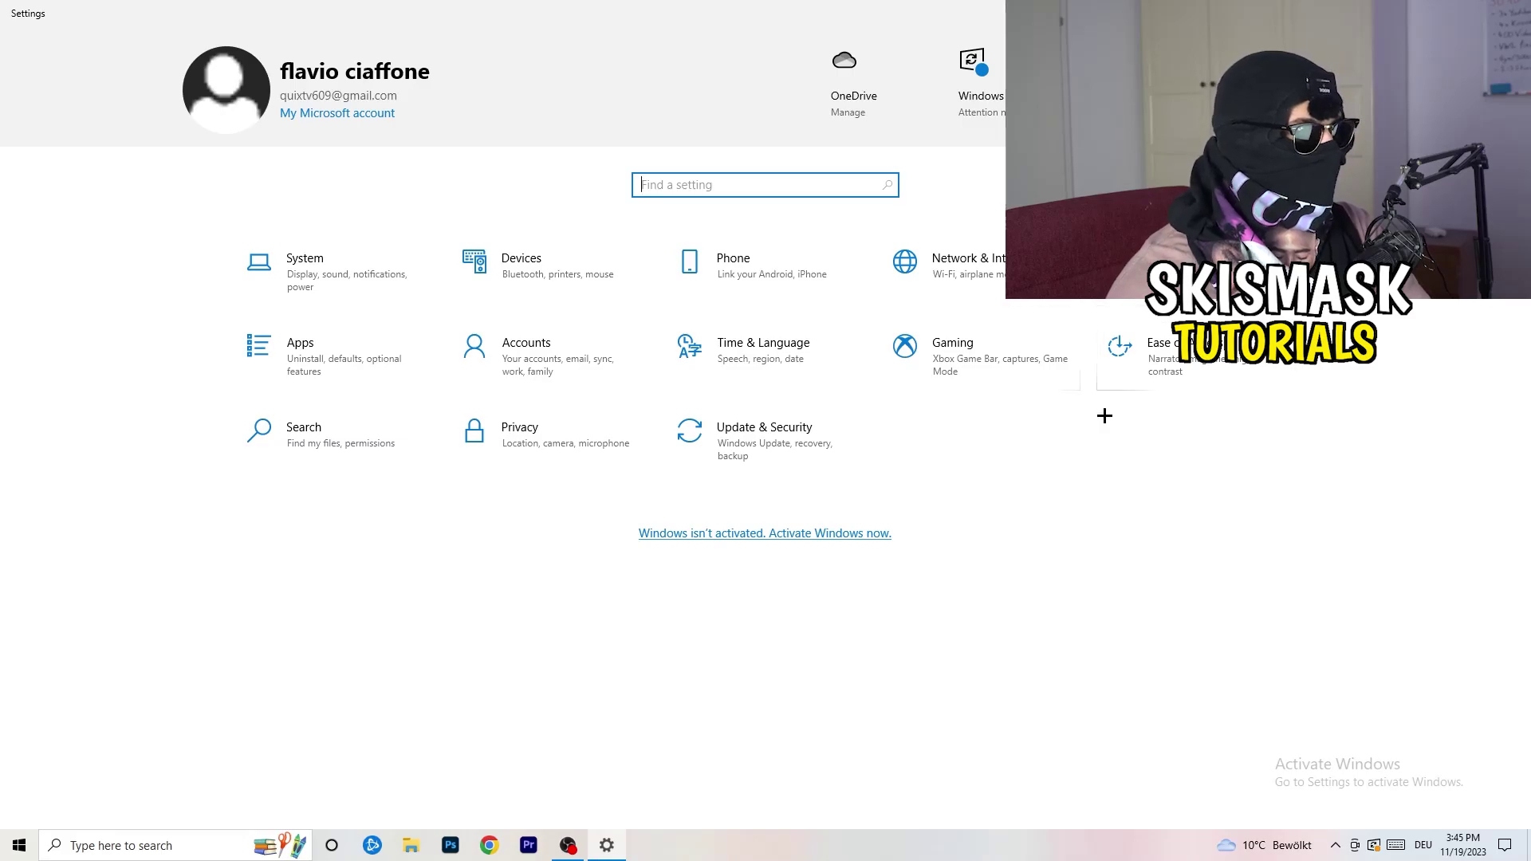
click(750, 437)
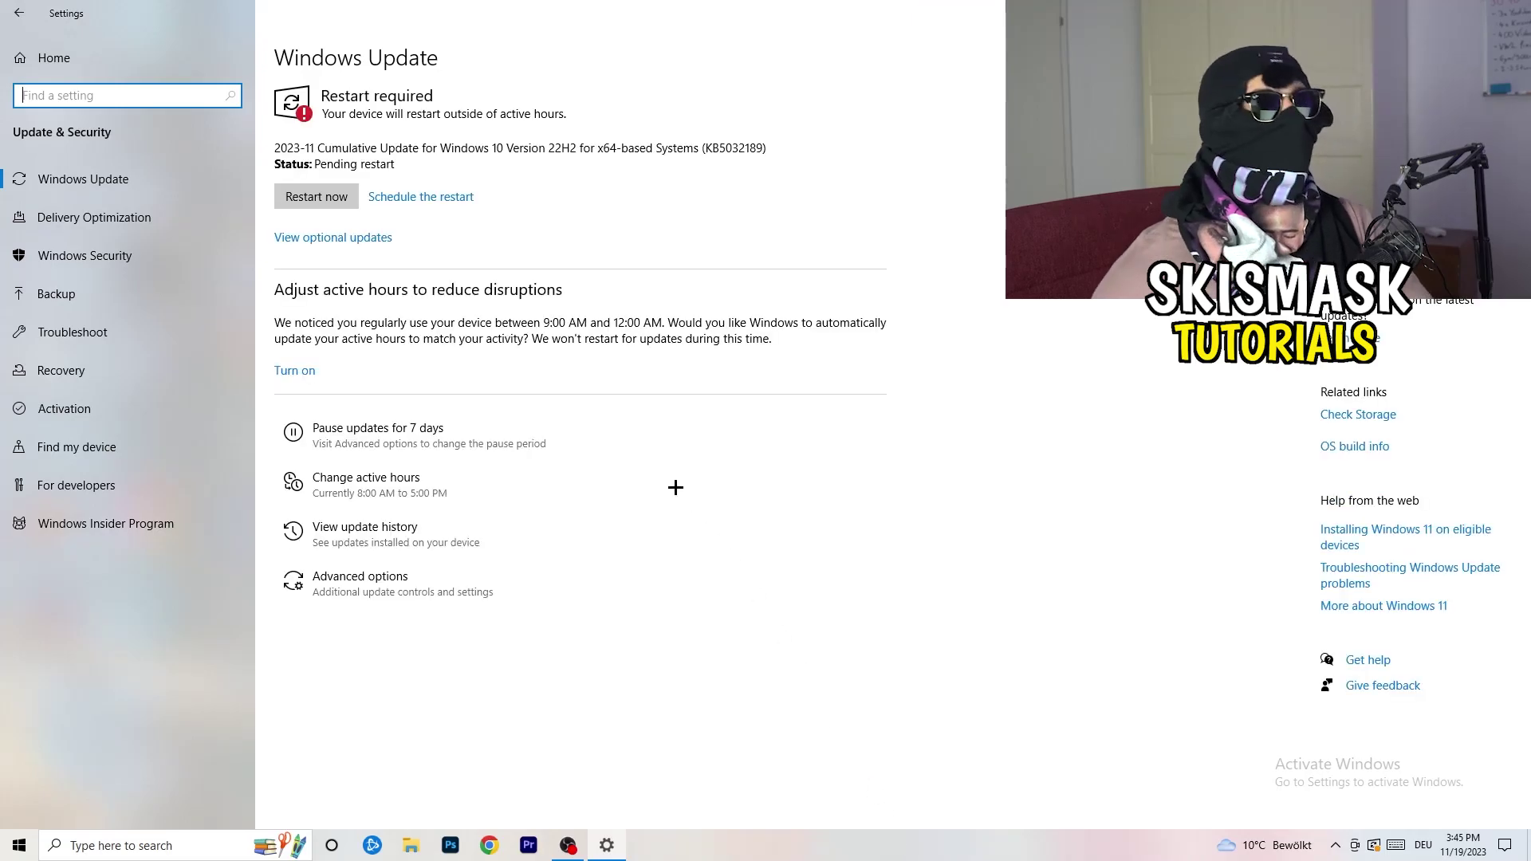
click(323, 96)
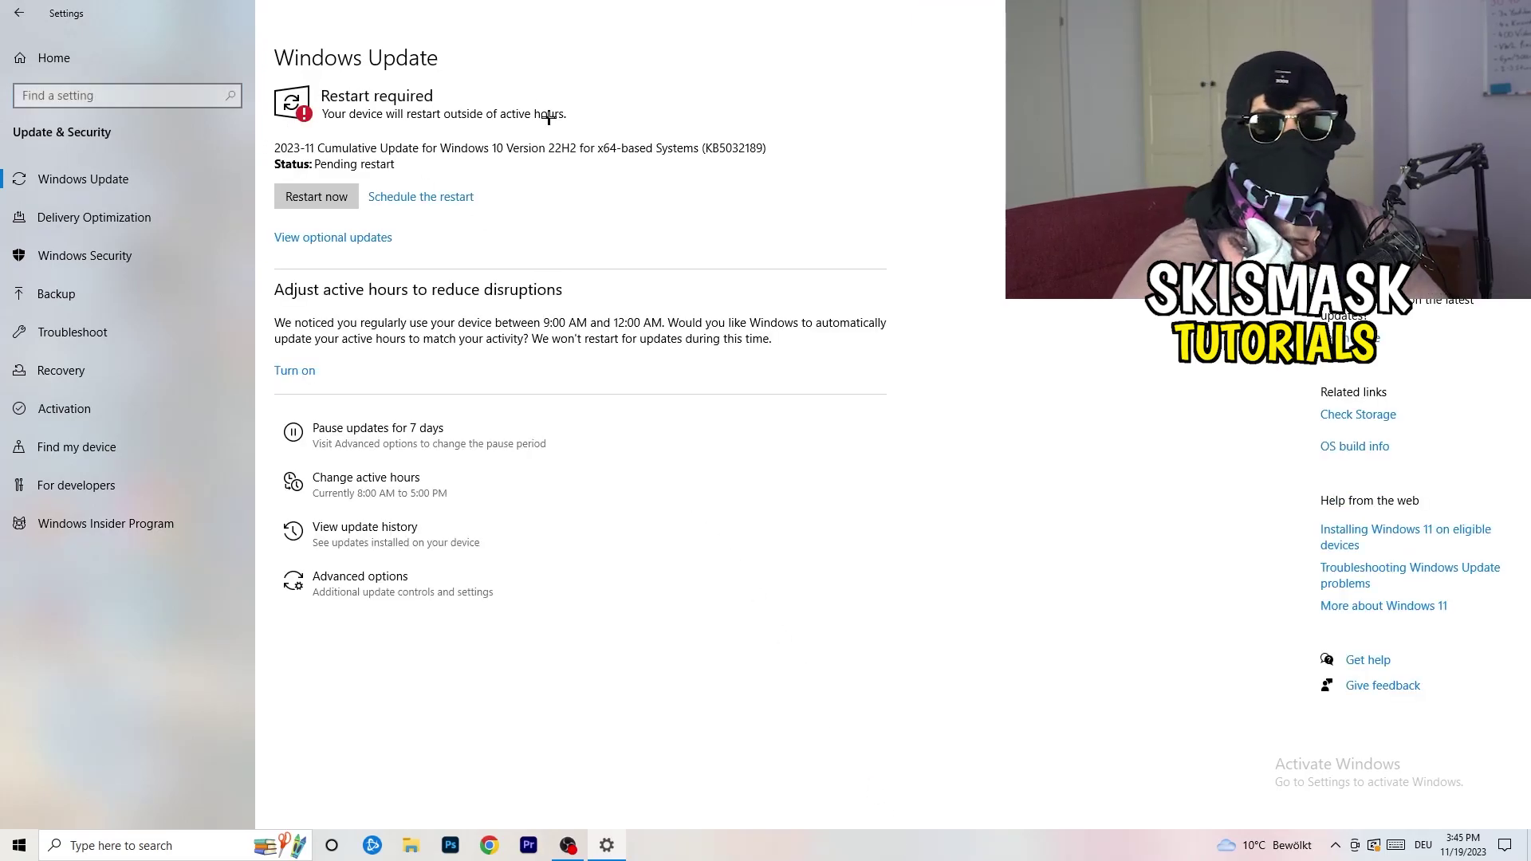